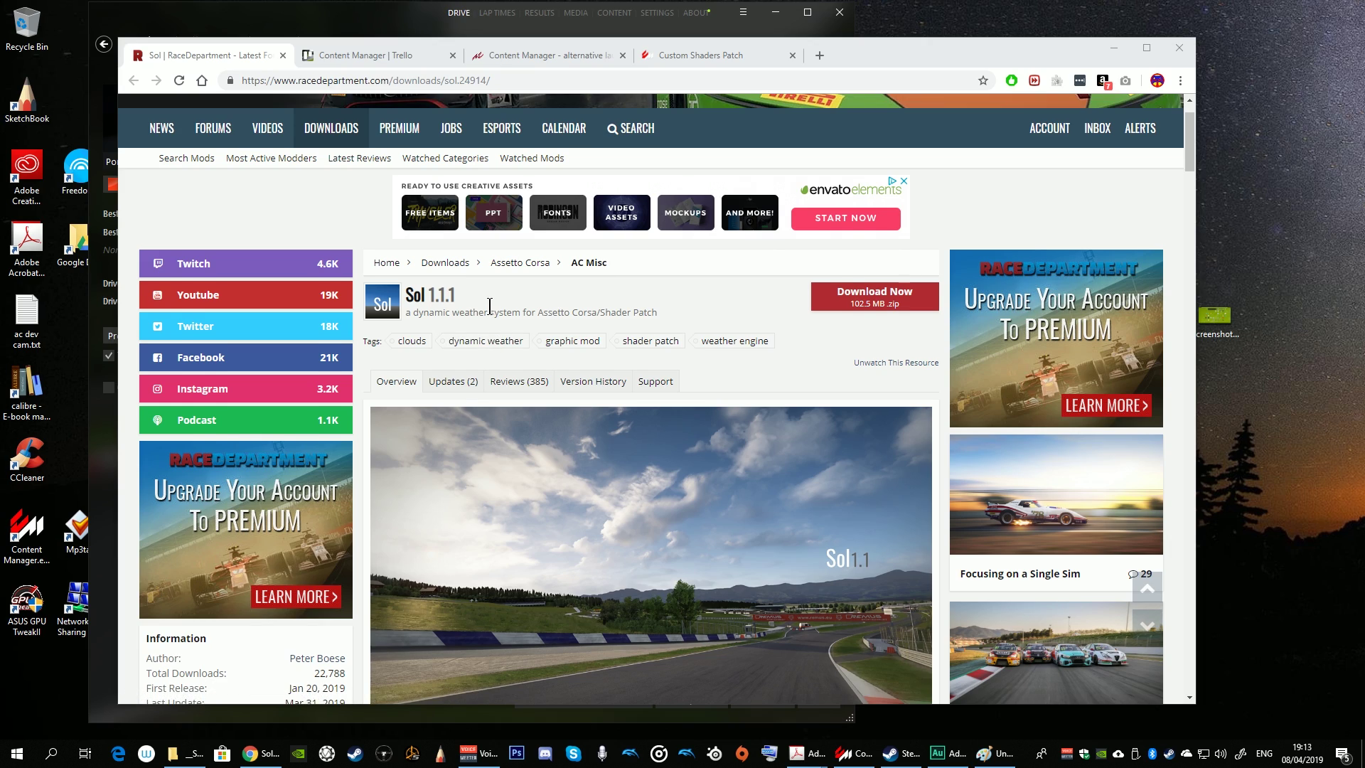
# Scroll through the RaceDepartment Sol download page and select its web address.
pyautogui.scroll(-2, 489, 305)
pyautogui.scroll(3, 489, 304)
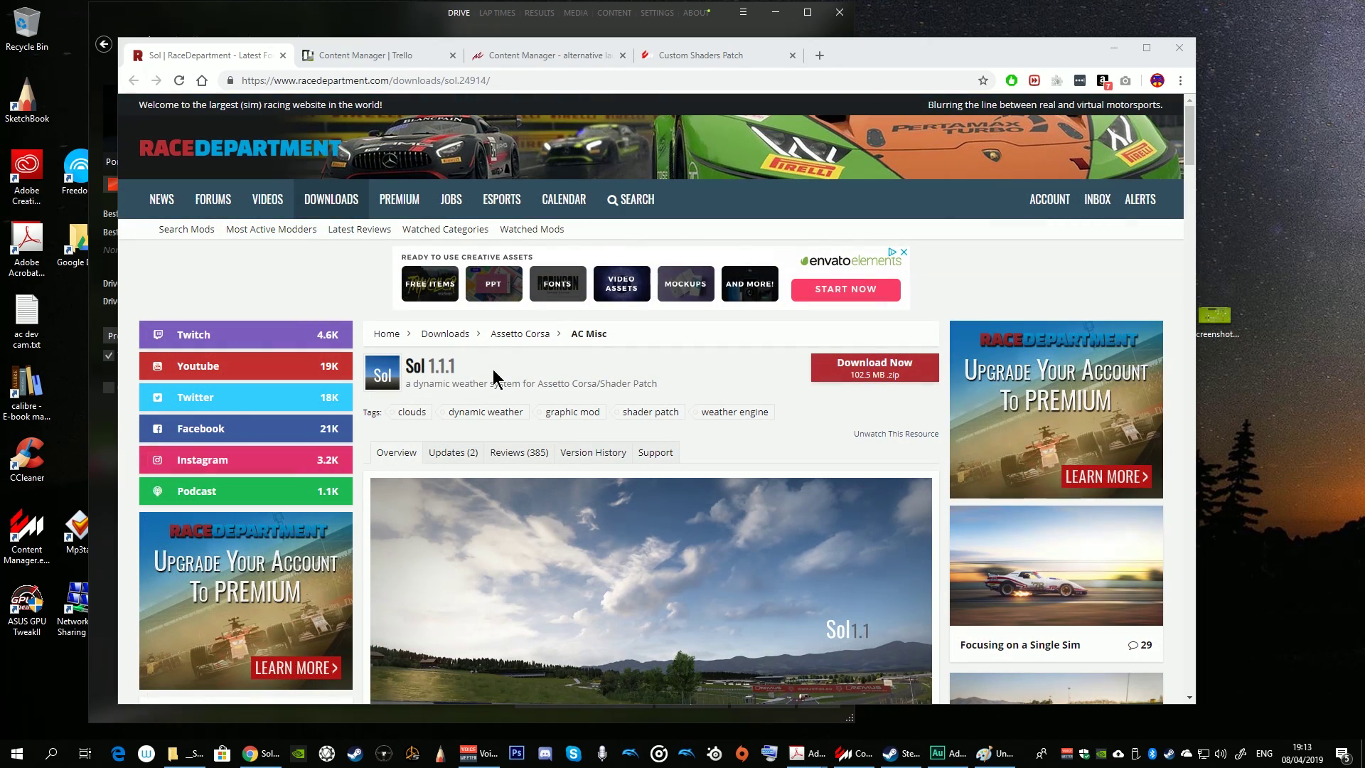
pyautogui.scroll(-6, 493, 368)
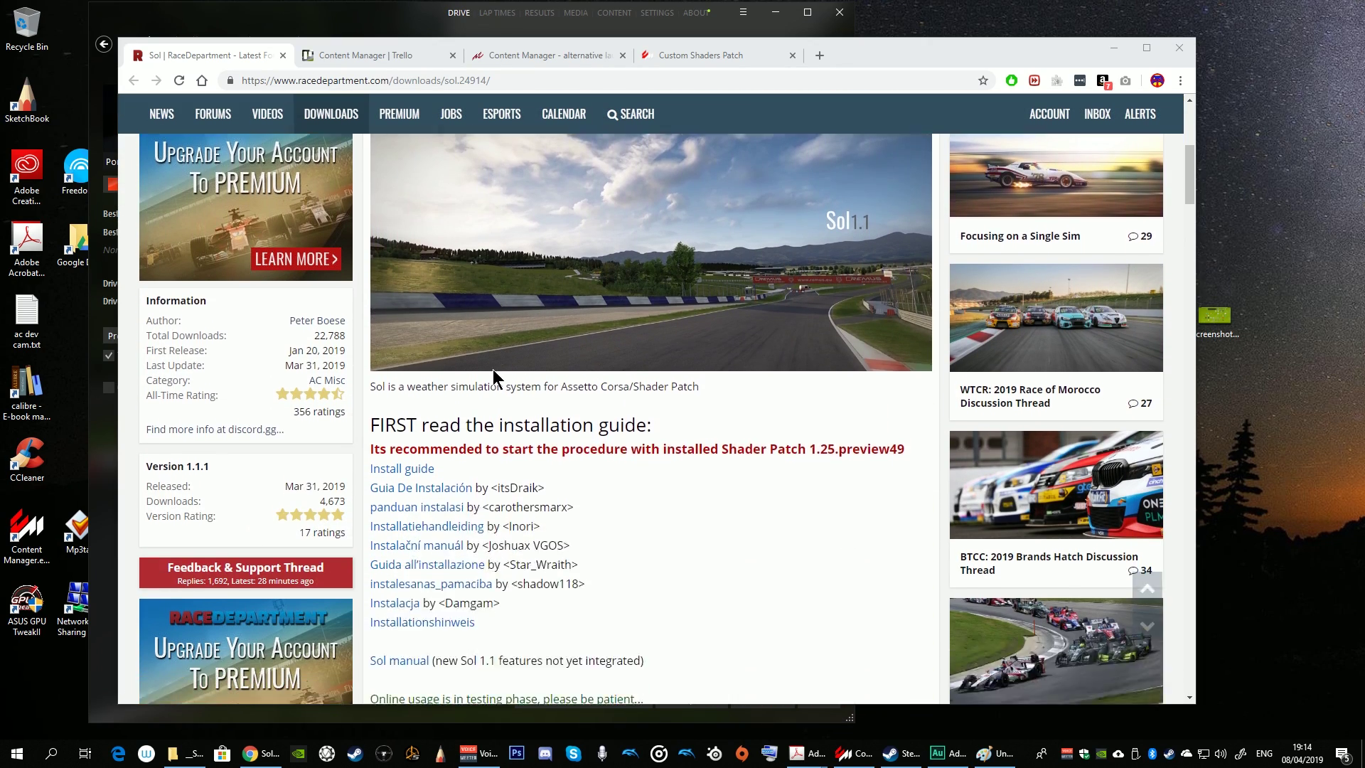
pyautogui.scroll(-1, 495, 378)
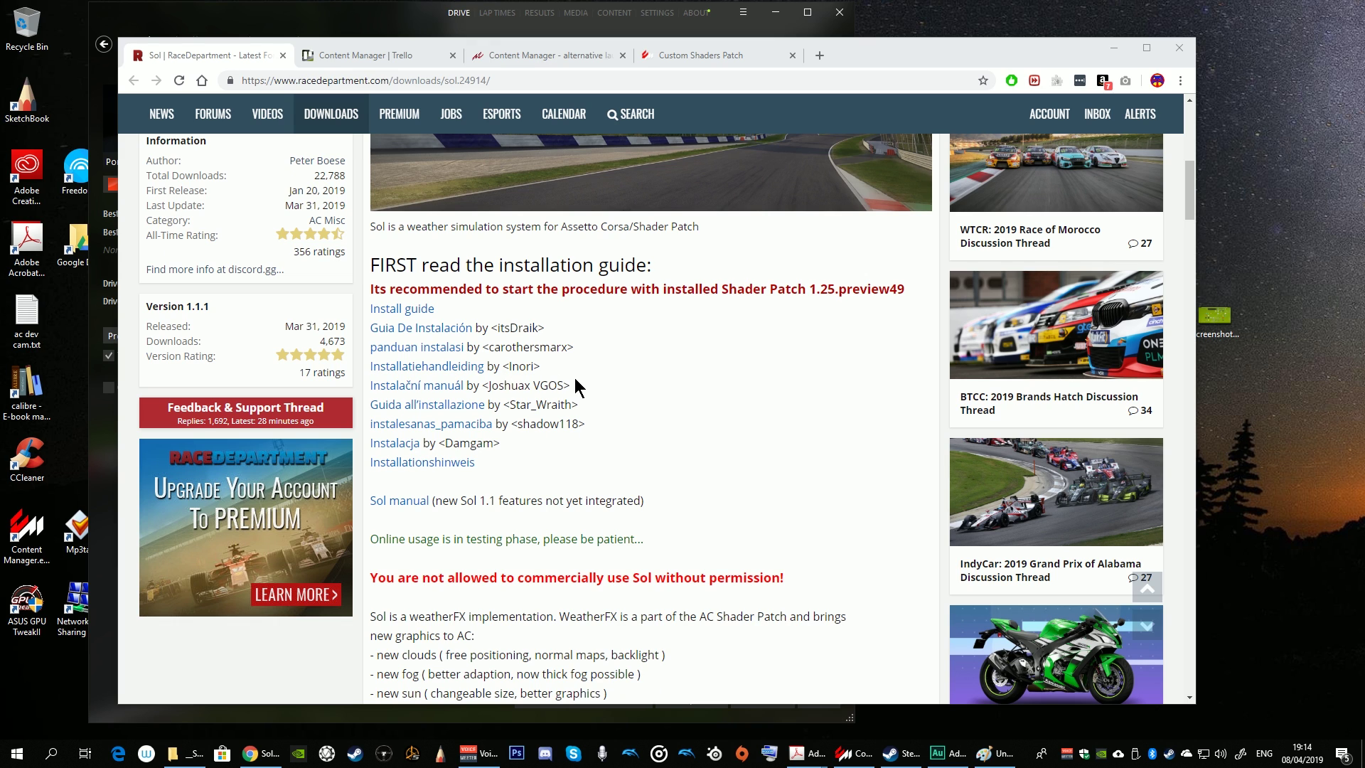
pyautogui.scroll(7, 575, 377)
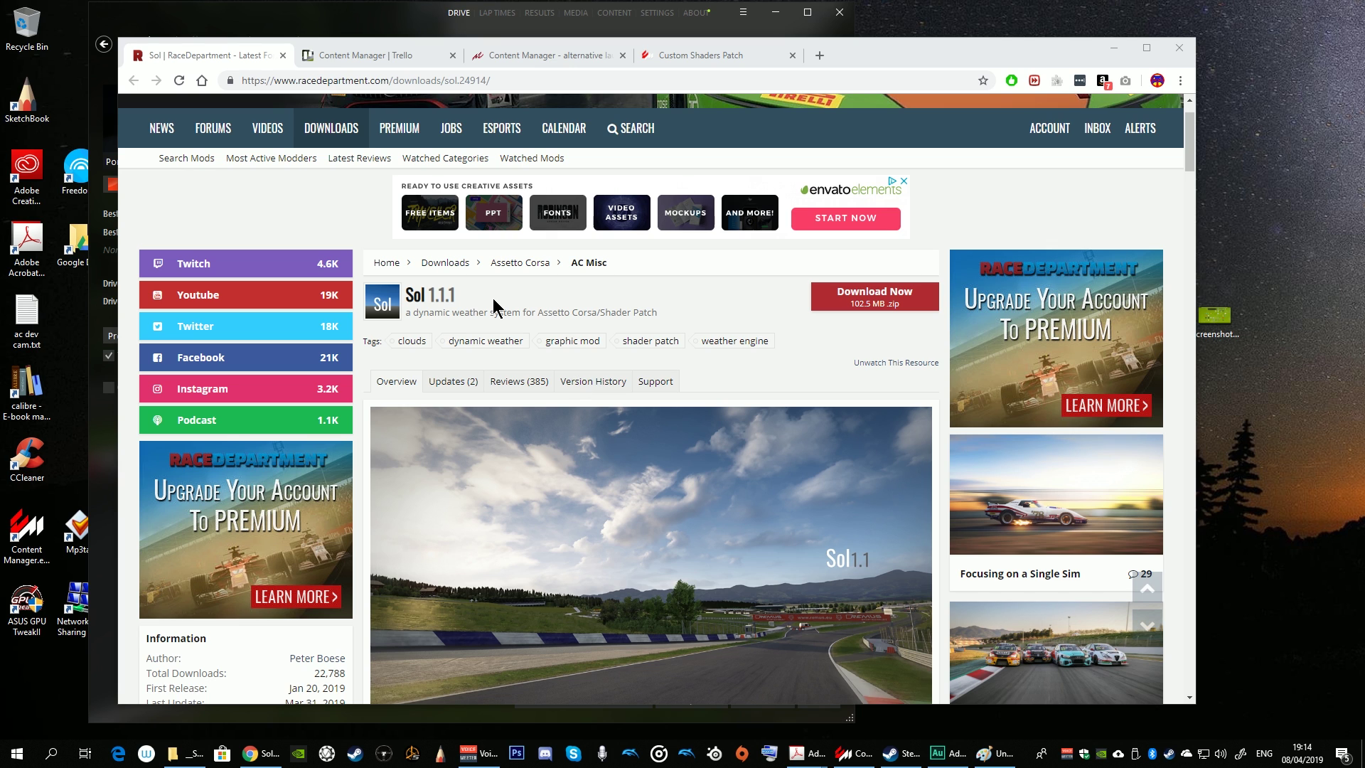
pyautogui.scroll(-6, 493, 306)
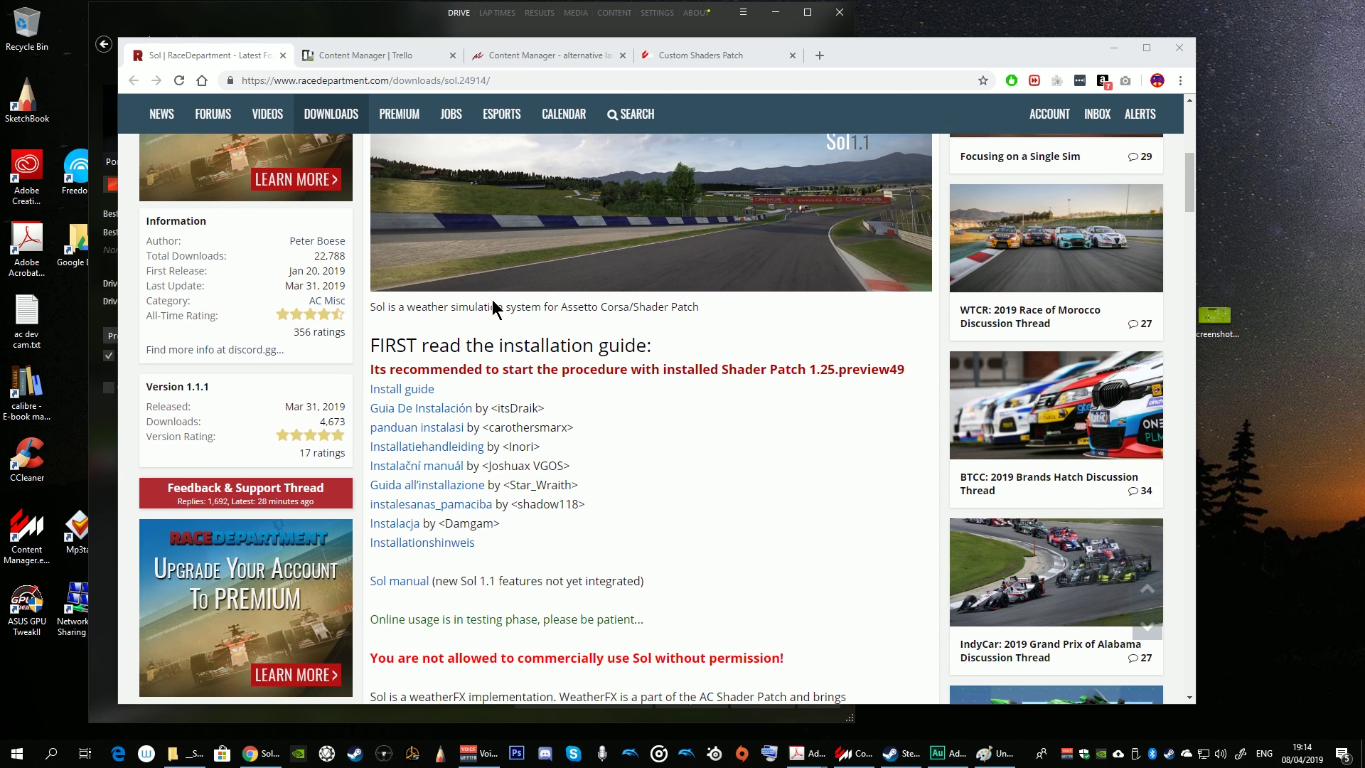
pyautogui.scroll(8, 494, 306)
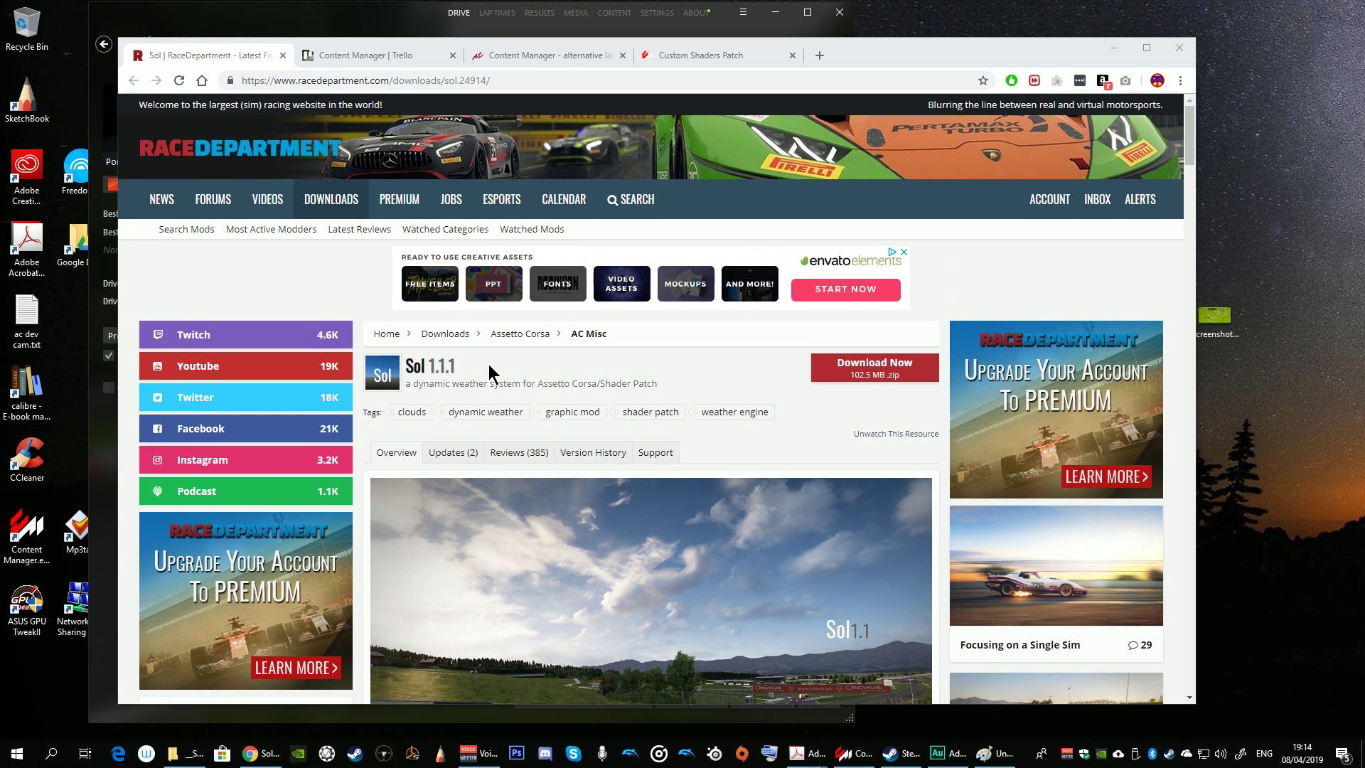
pyautogui.click(526, 78)
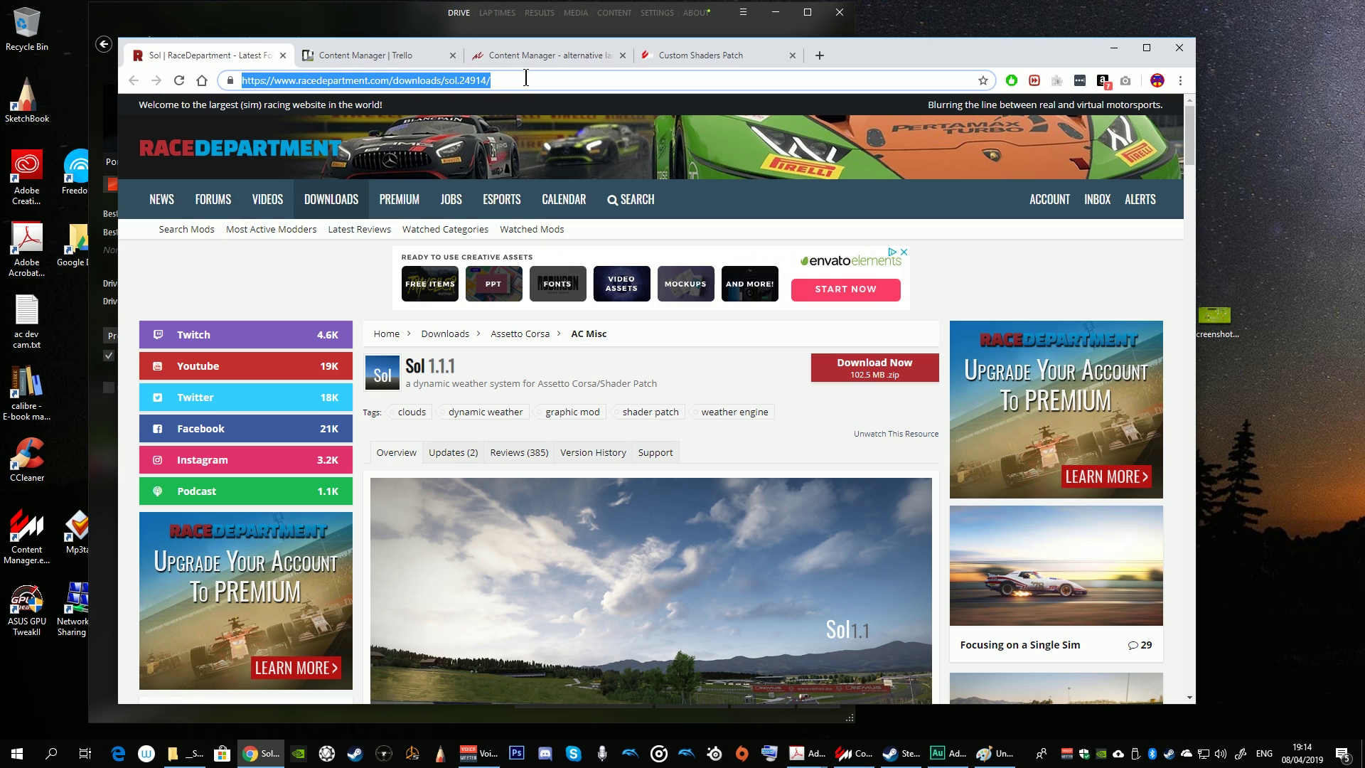
# Scroll to the installation guide, highlight the Sol 1.1 features note, then bring up Steam.
pyautogui.scroll(-1, 523, 306)
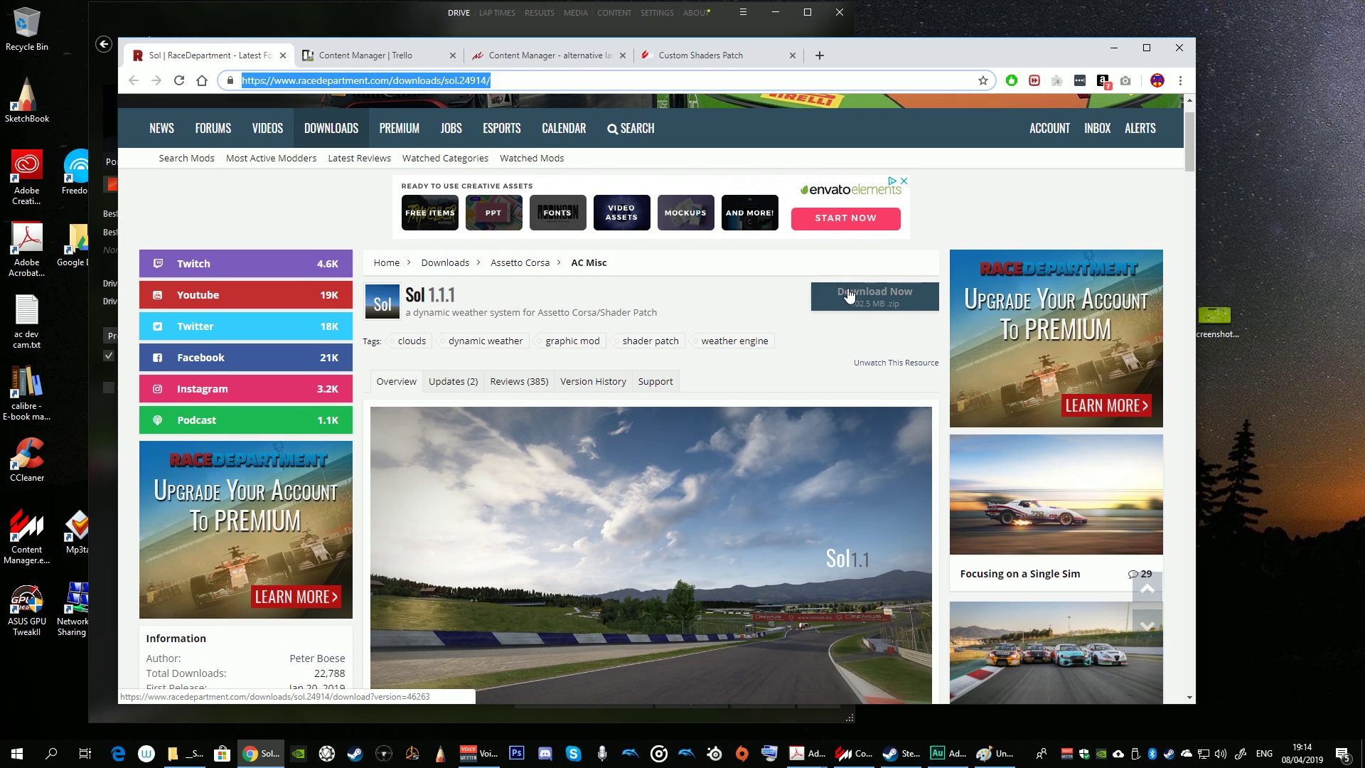
pyautogui.scroll(-7, 846, 299)
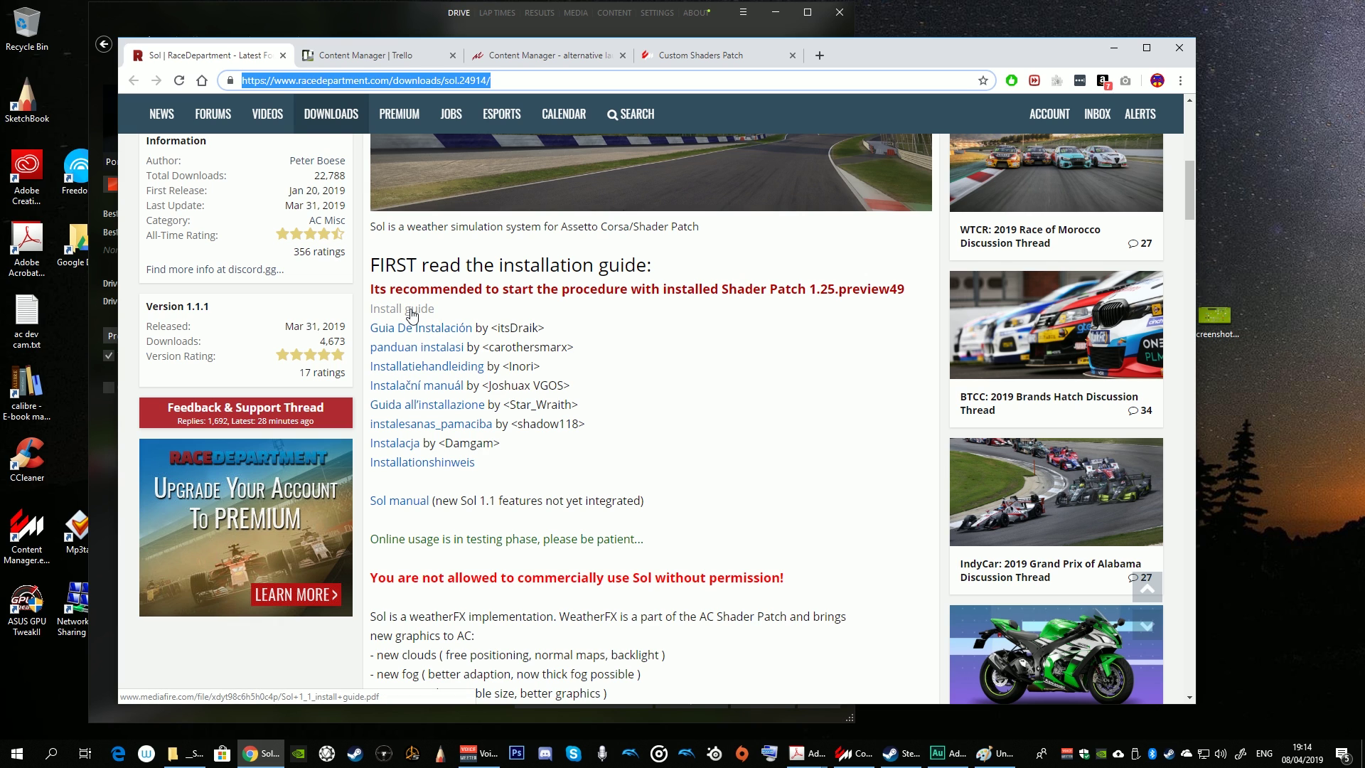
pyautogui.scroll(-1, 412, 314)
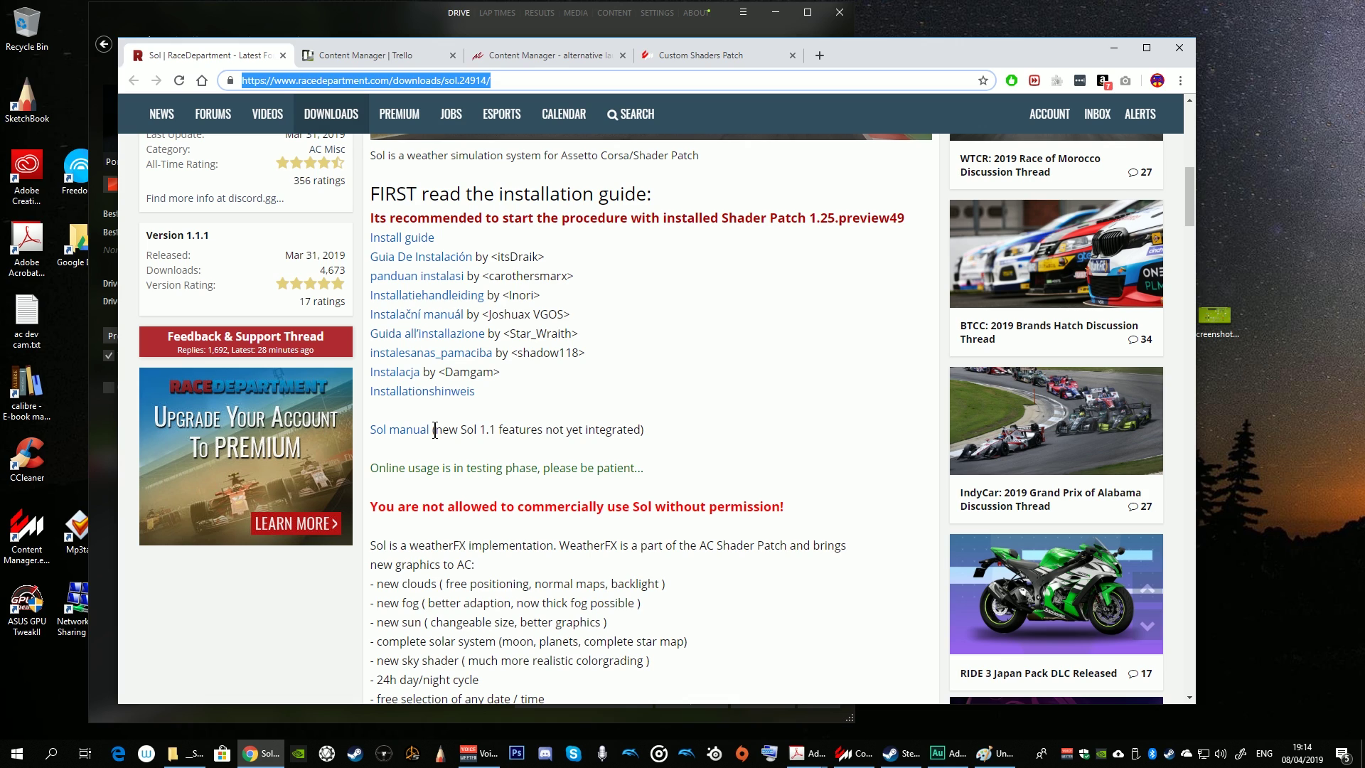
pyautogui.moveTo(435, 431); pyautogui.dragTo(638, 432)
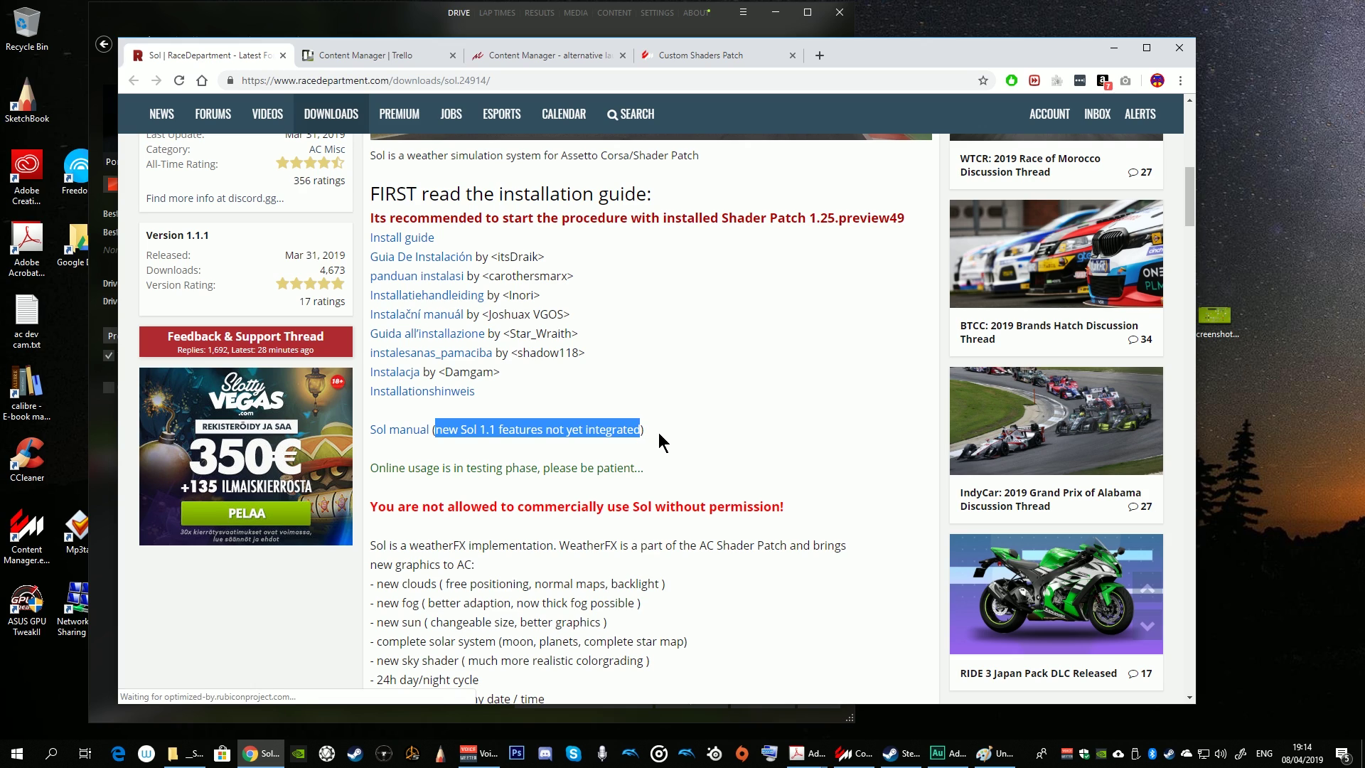
pyautogui.click(651, 435)
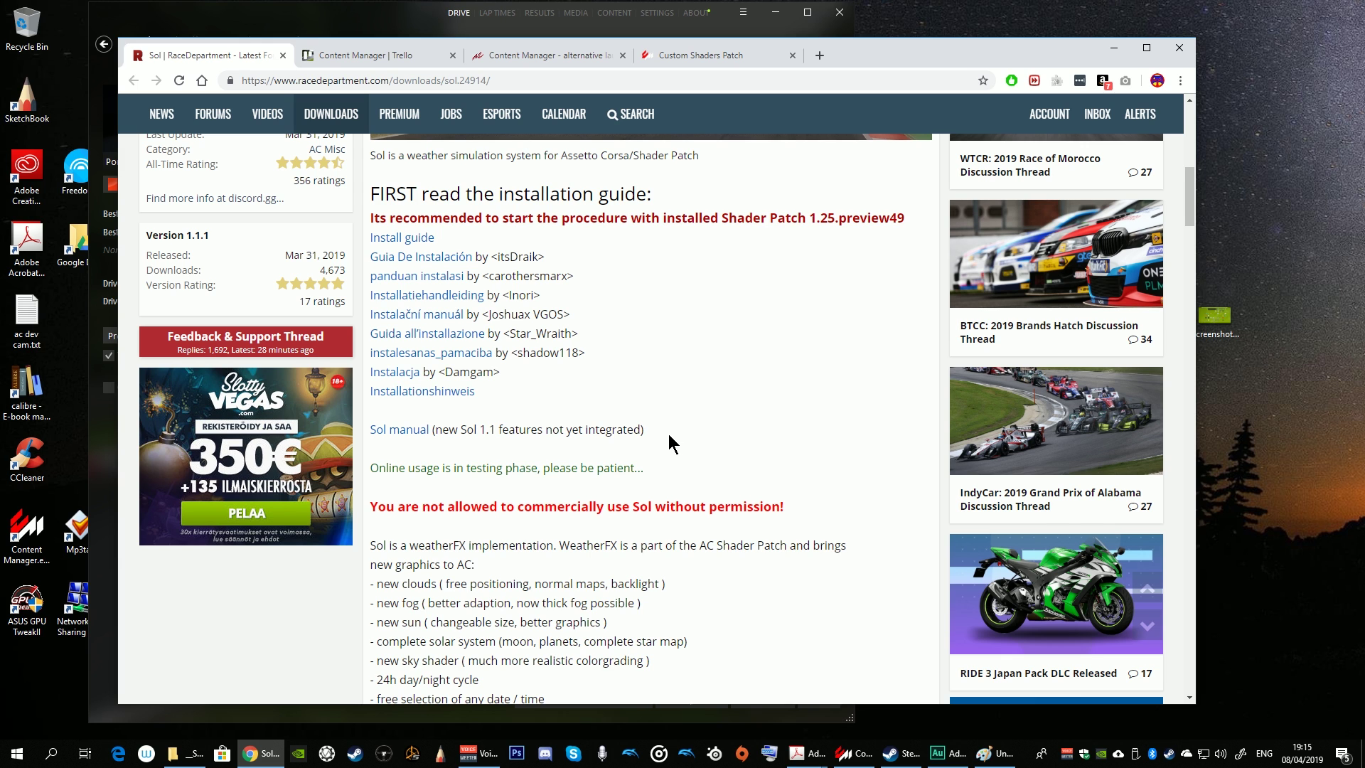
pyautogui.scroll(2, 668, 434)
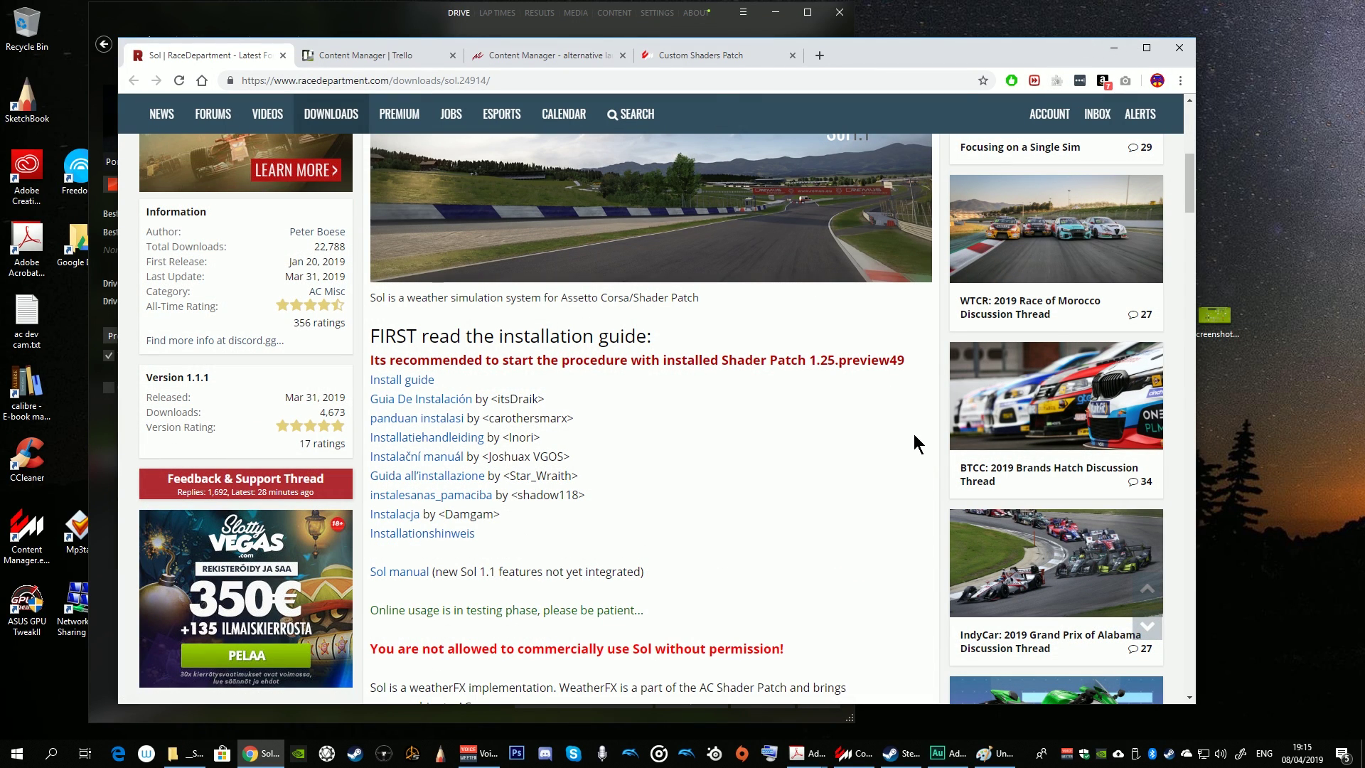
pyautogui.click(901, 752)
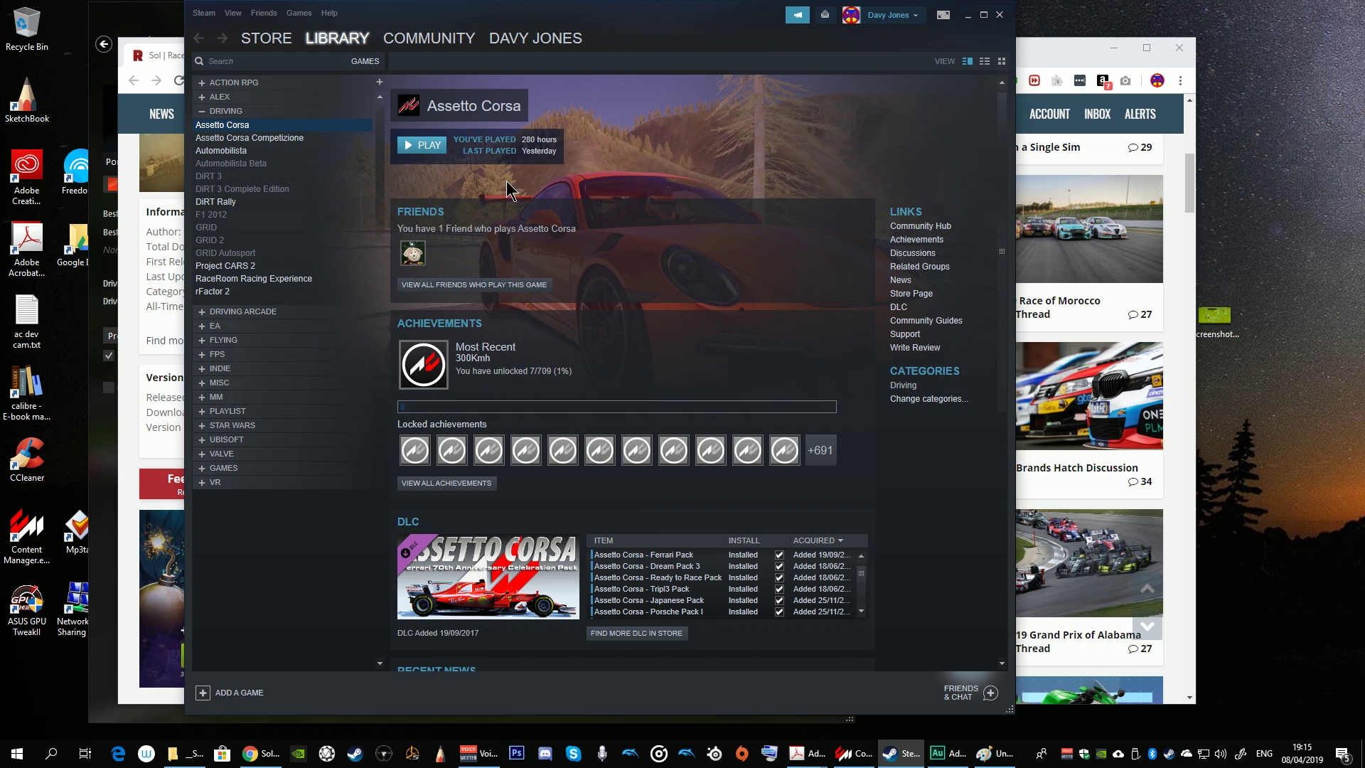
# Open the Assetto Corsa install folder via its Steam Properties > Local Files.
pyautogui.rightClick(232, 132)
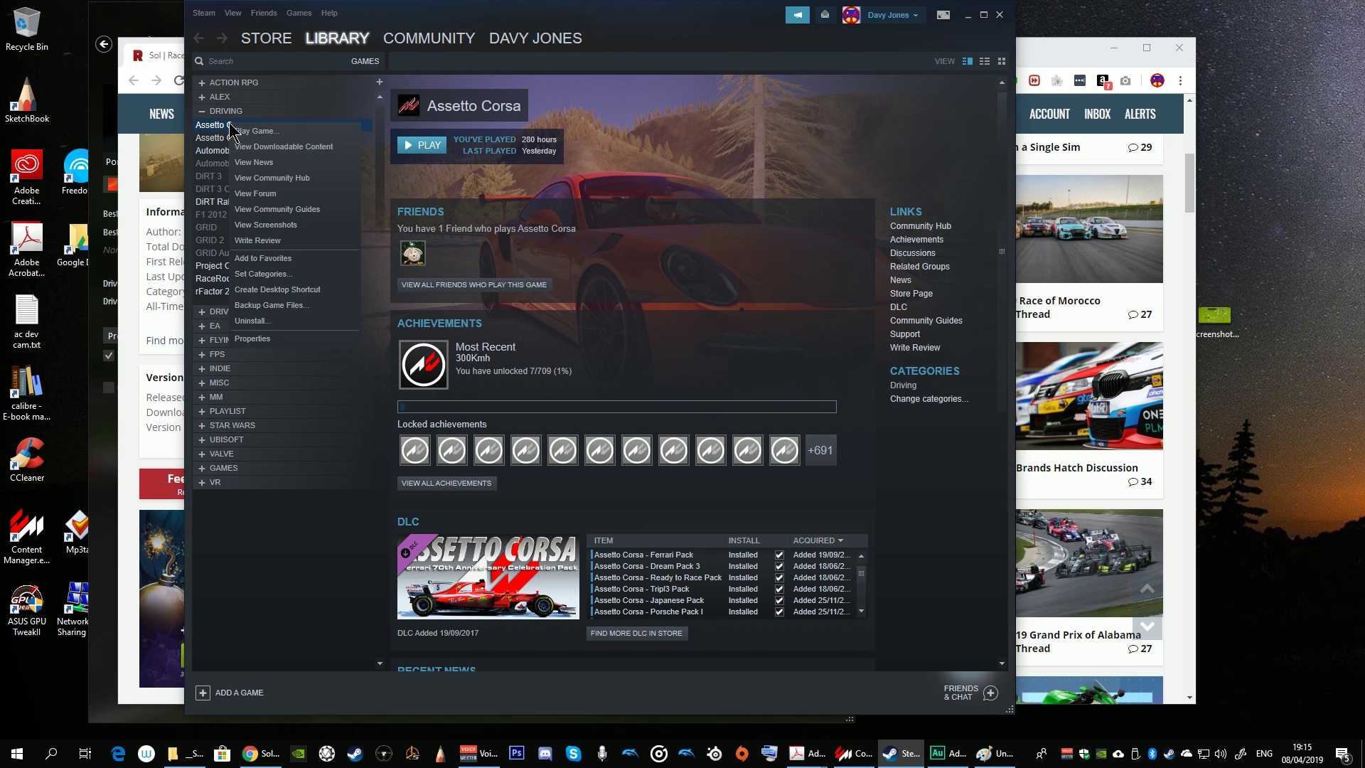
pyautogui.click(262, 339)
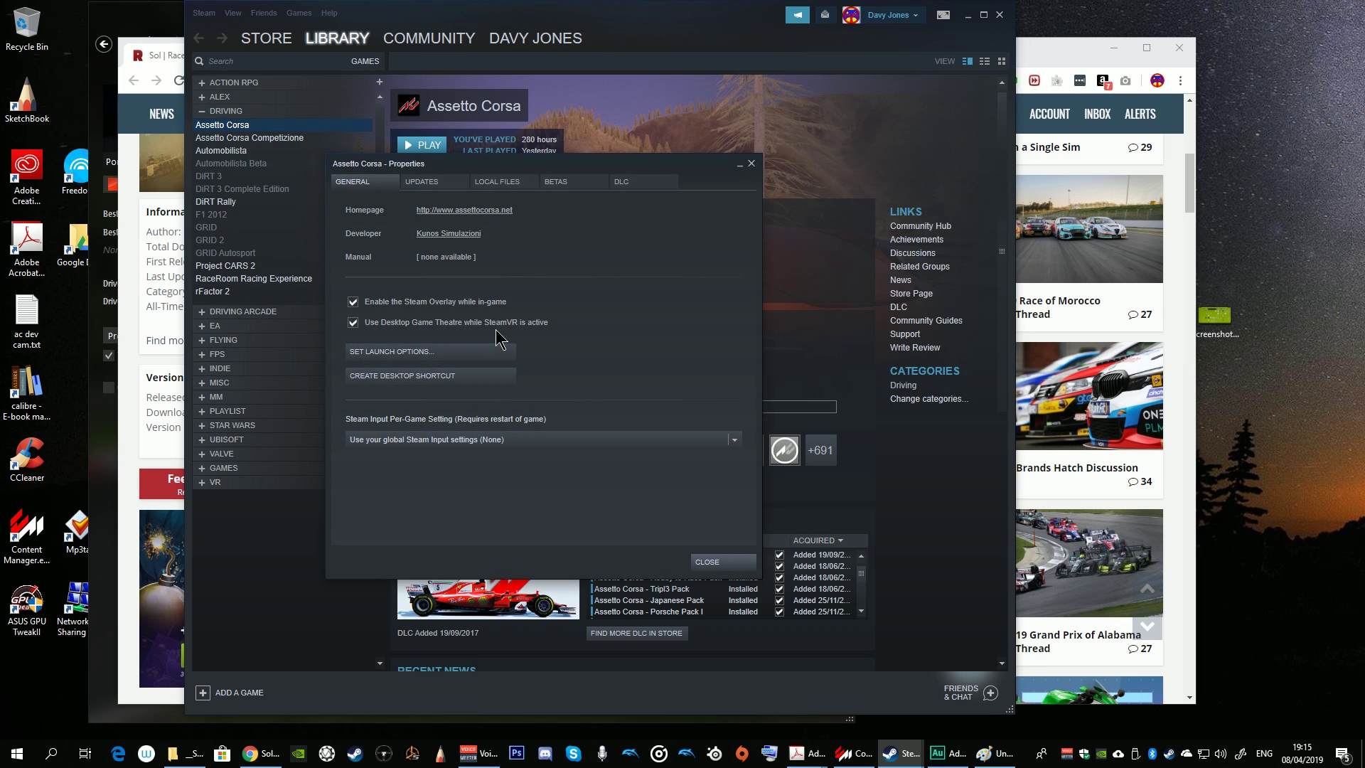
pyautogui.click(506, 183)
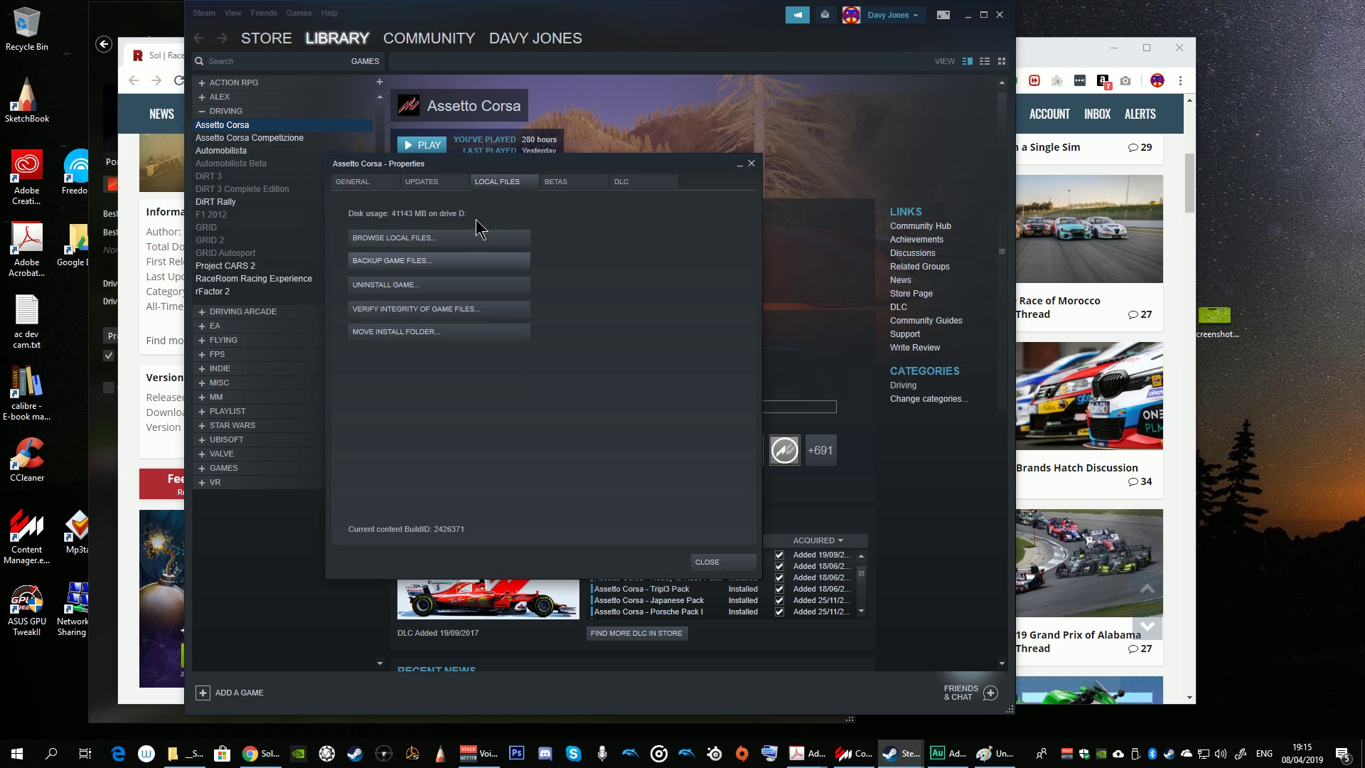
pyautogui.click(471, 241)
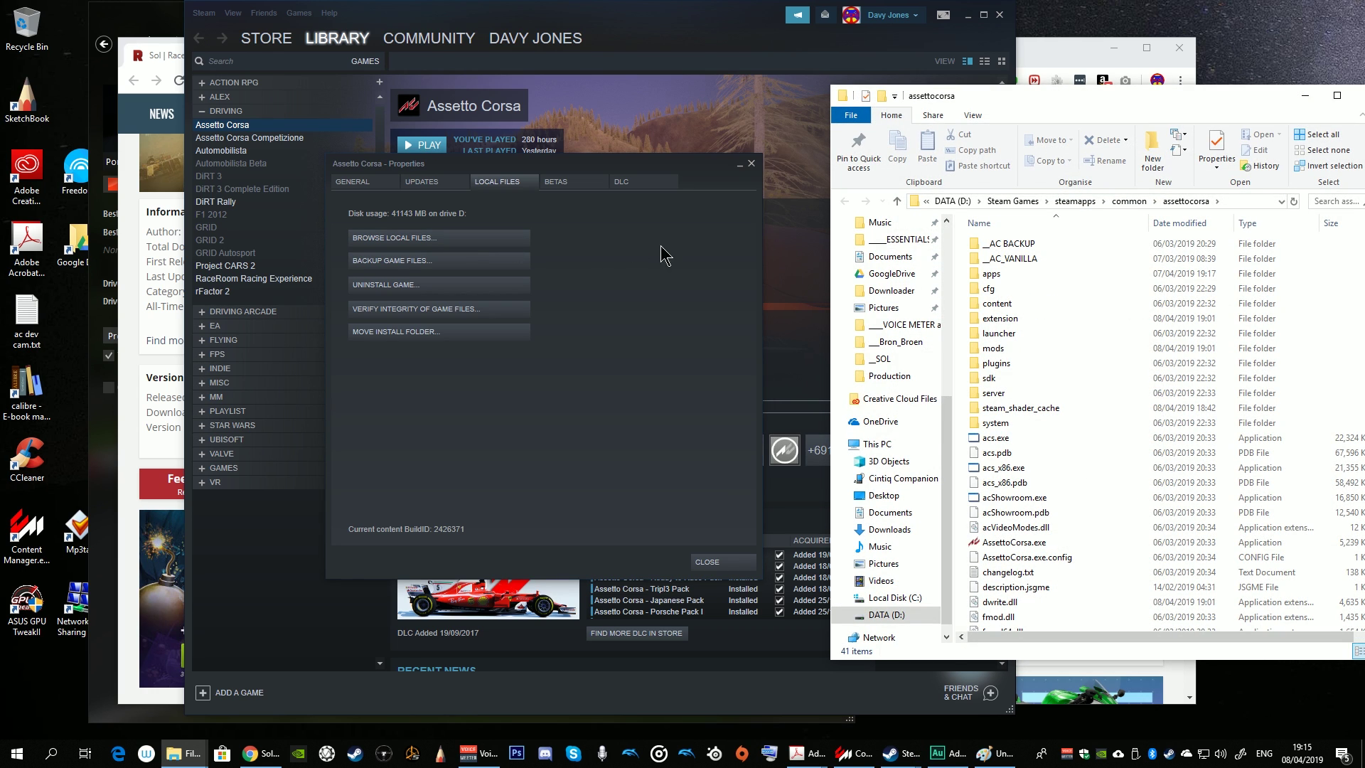
# Pin the assettocorsa folder to Quick access and return to the browser.
pyautogui.scroll(6, 888, 455)
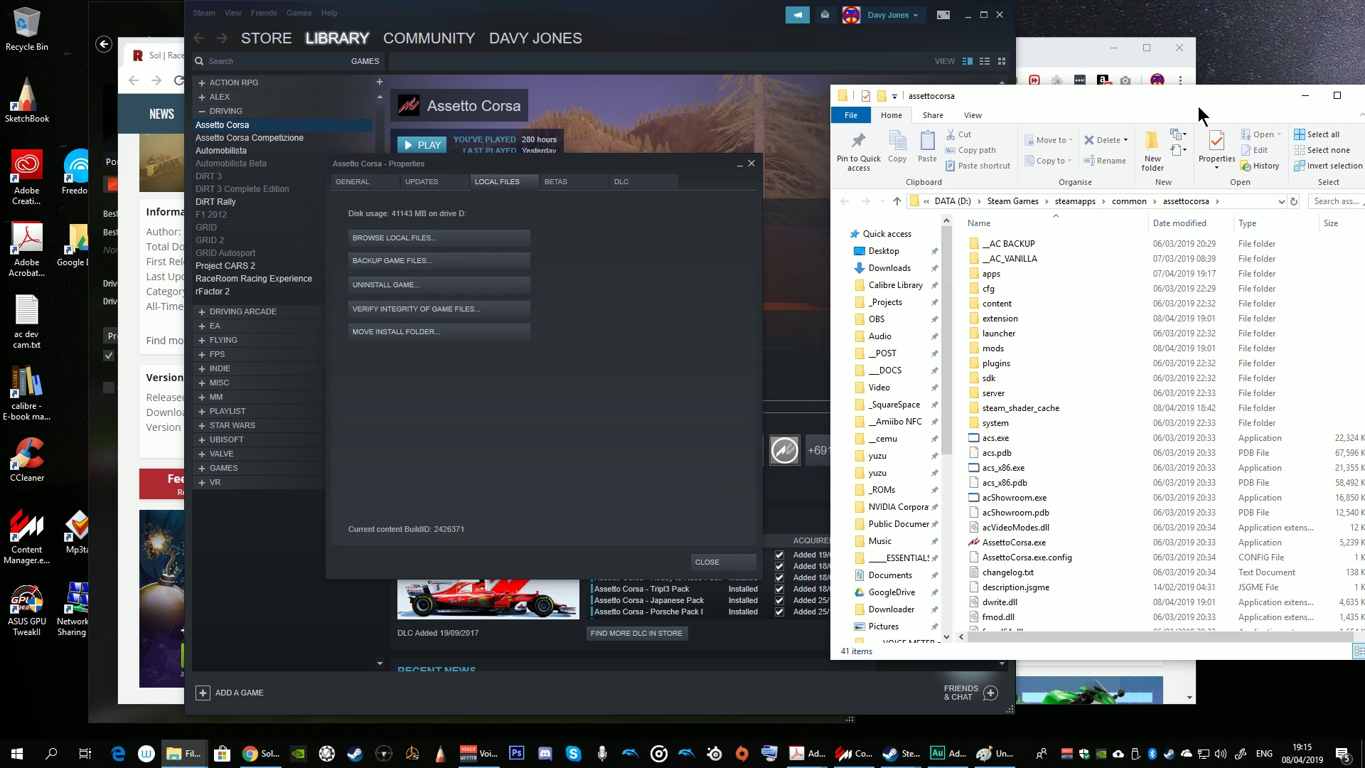
pyautogui.click(1187, 204)
pyautogui.moveTo(1188, 206); pyautogui.dragTo(884, 284)
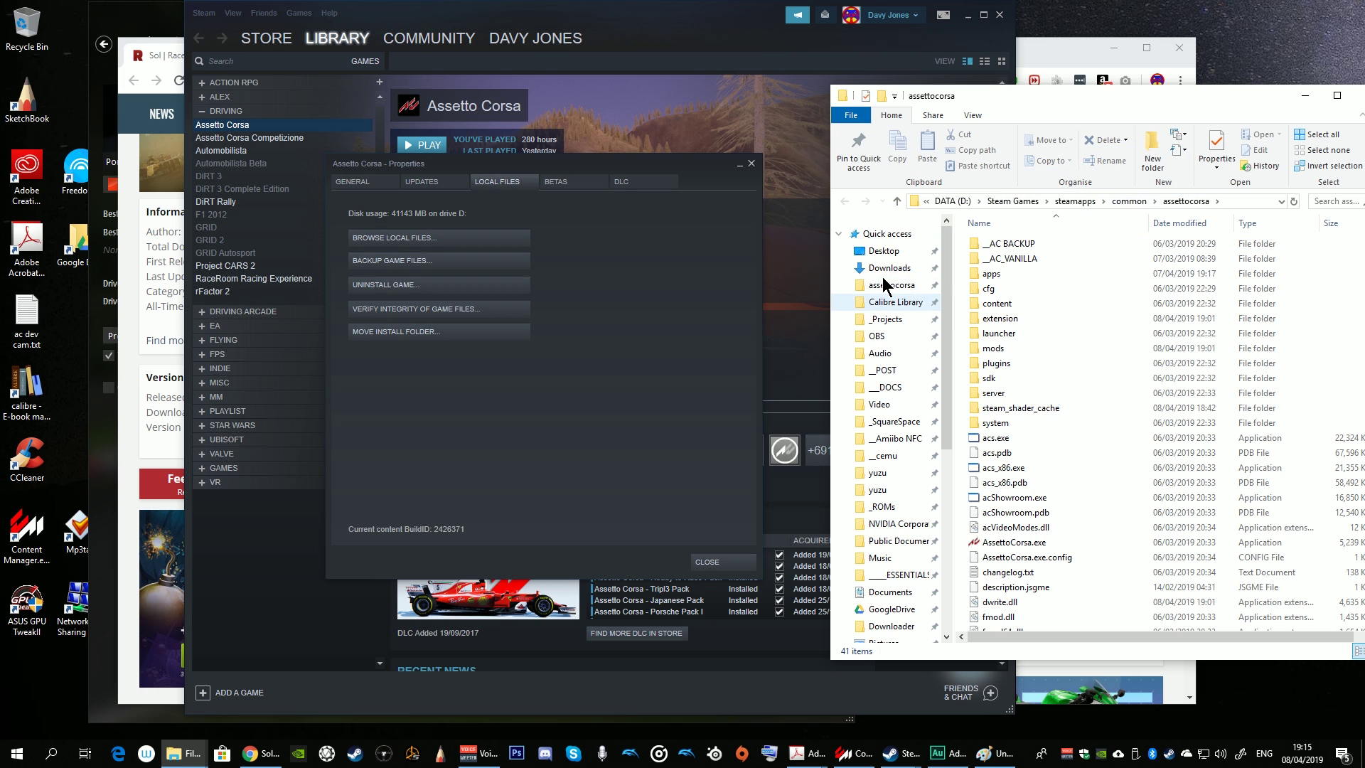
pyautogui.click(707, 561)
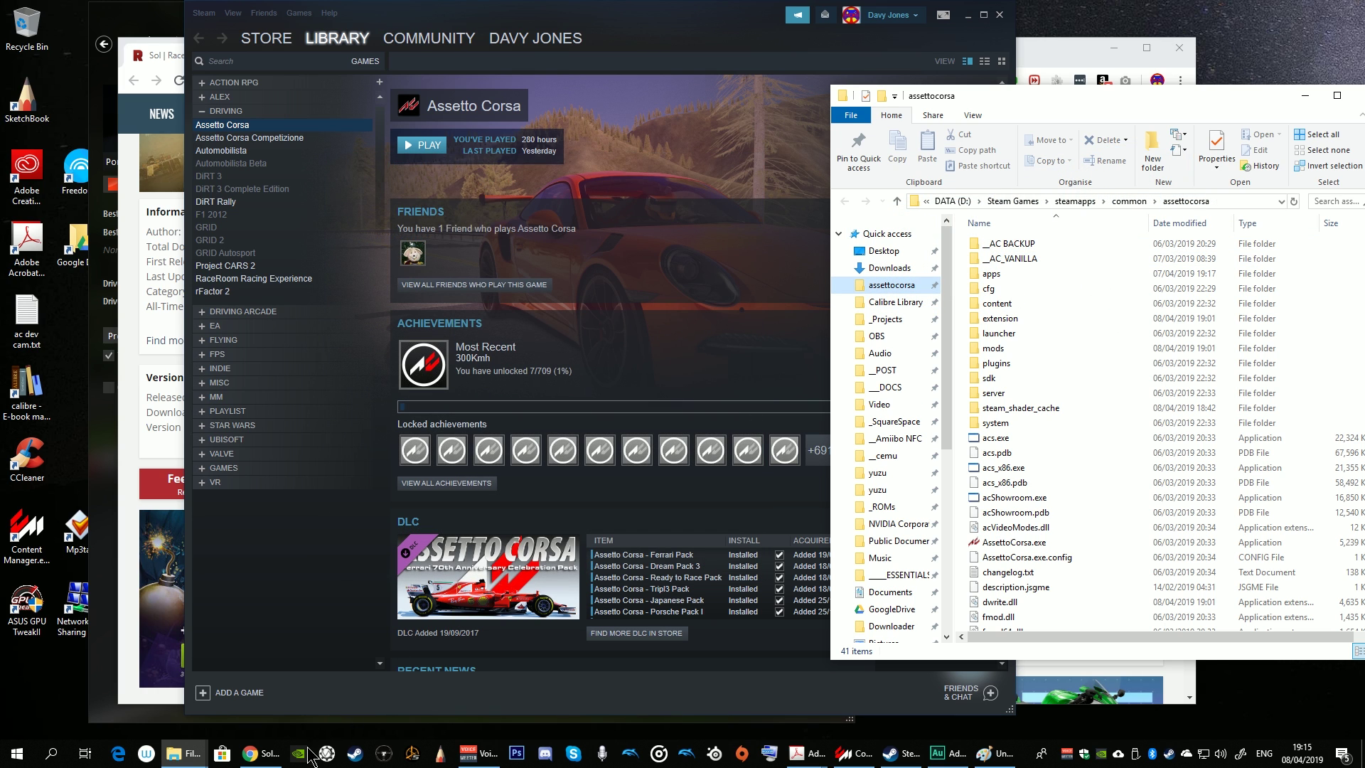
pyautogui.click(260, 753)
# Flip between the Content Manager Trello board tab and the Content Manager alternative launcher tab.
pyautogui.click(371, 56)
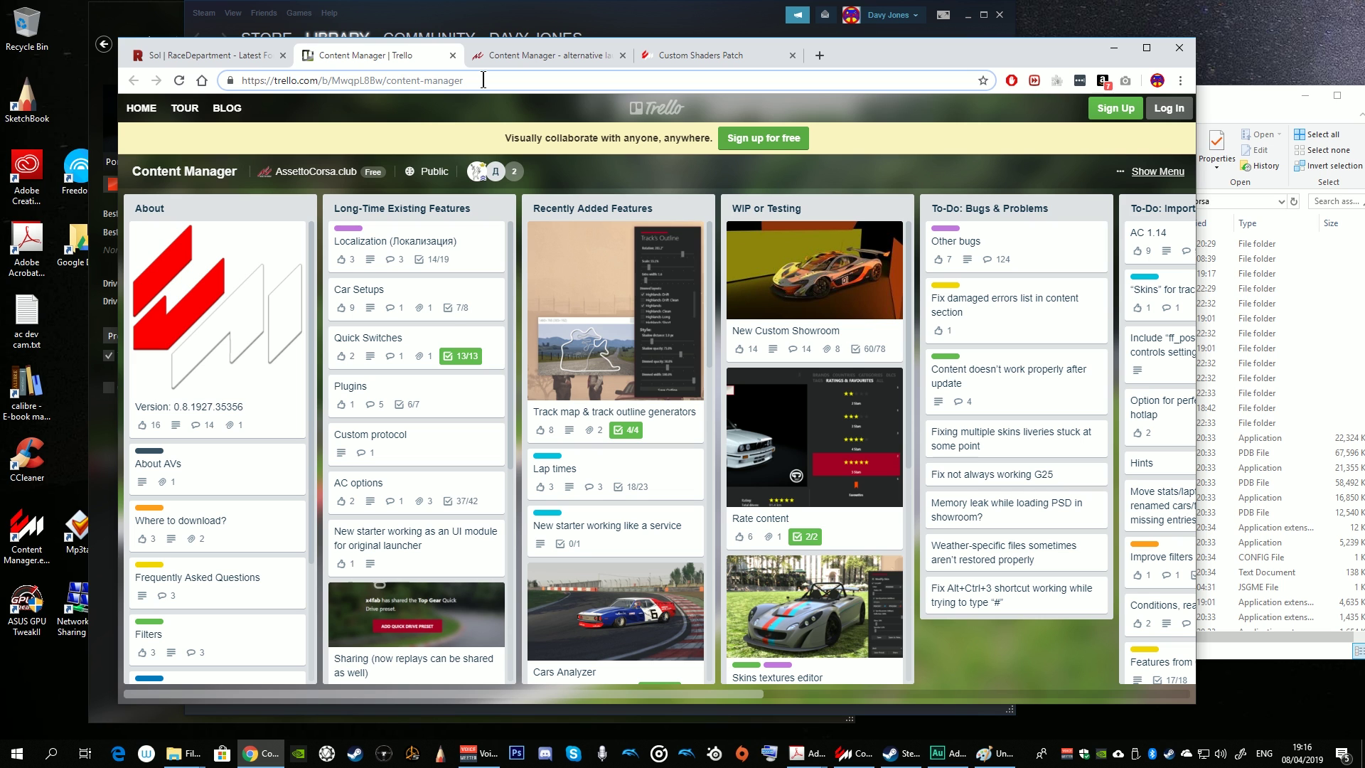
pyautogui.hotkey('ctrl', 'Tab')
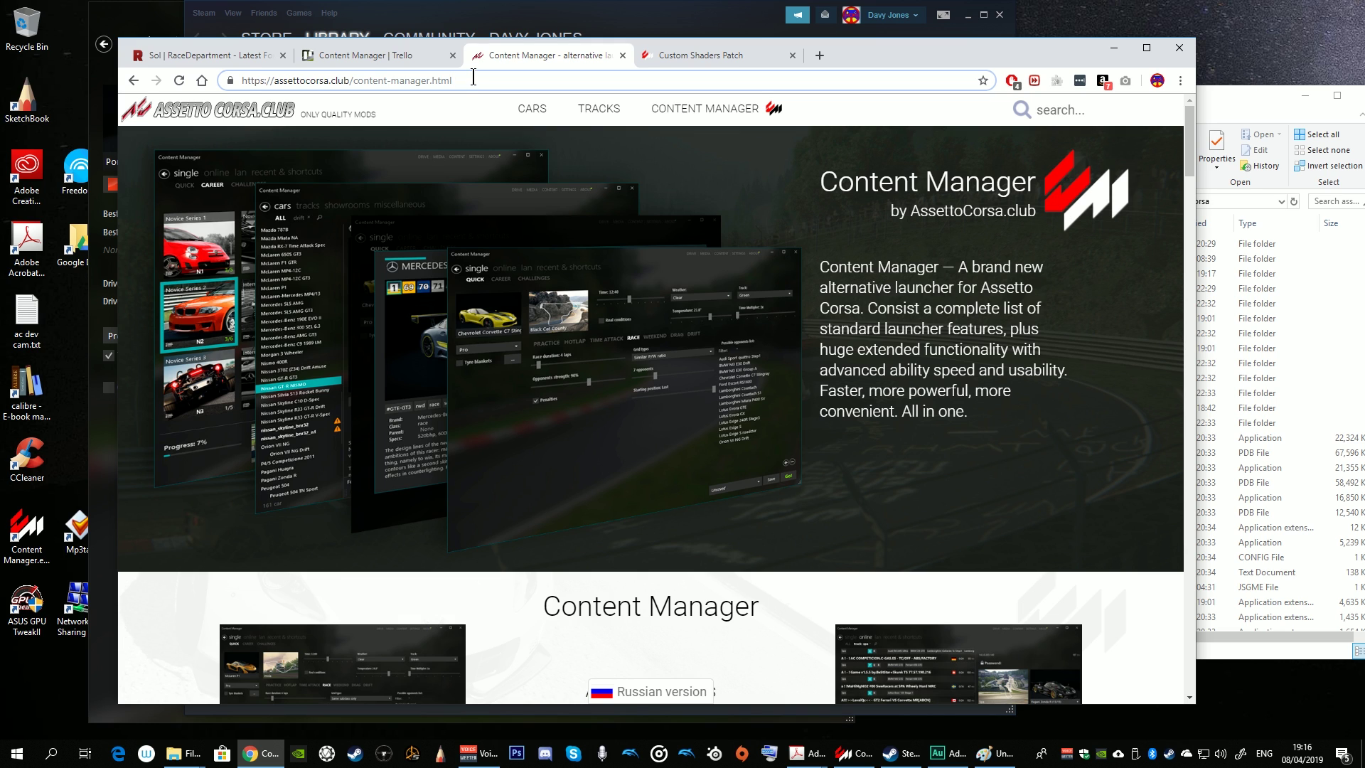
pyautogui.click(405, 54)
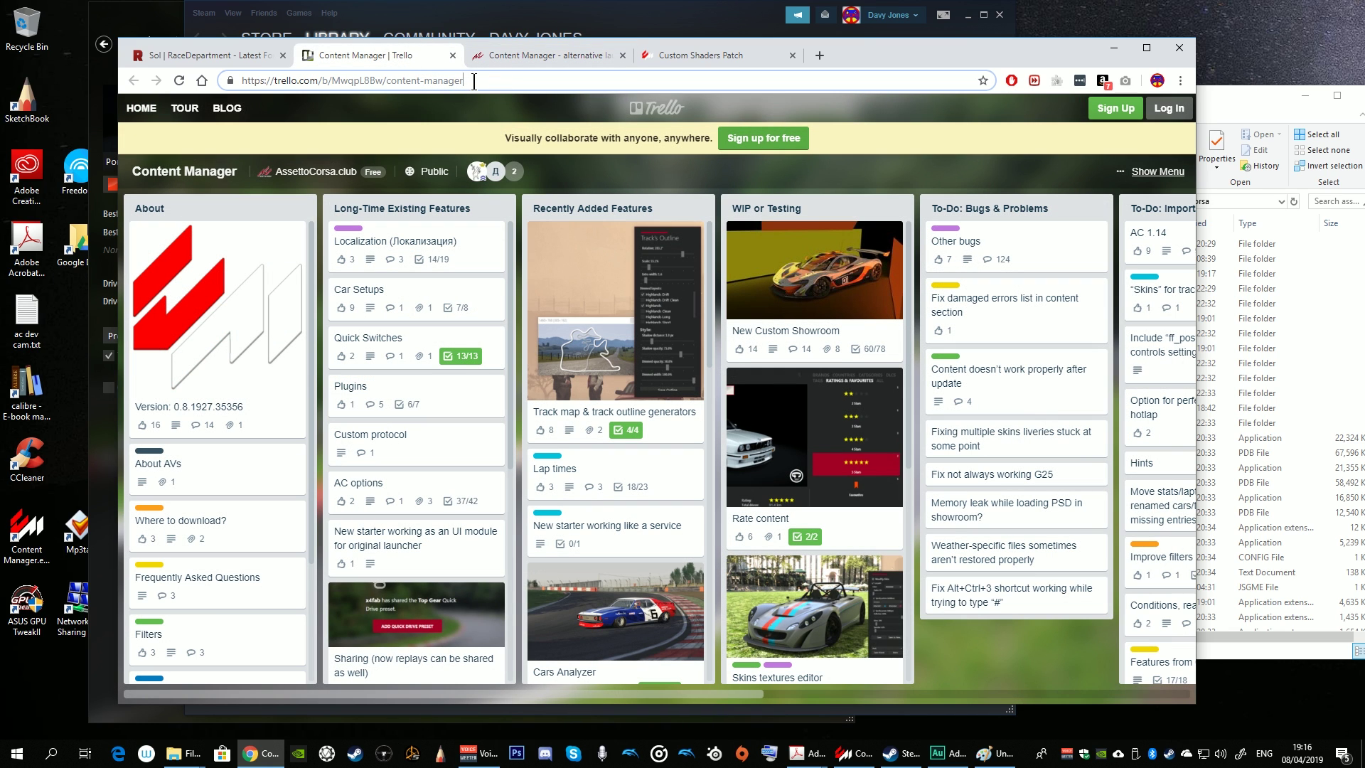
pyautogui.click(498, 53)
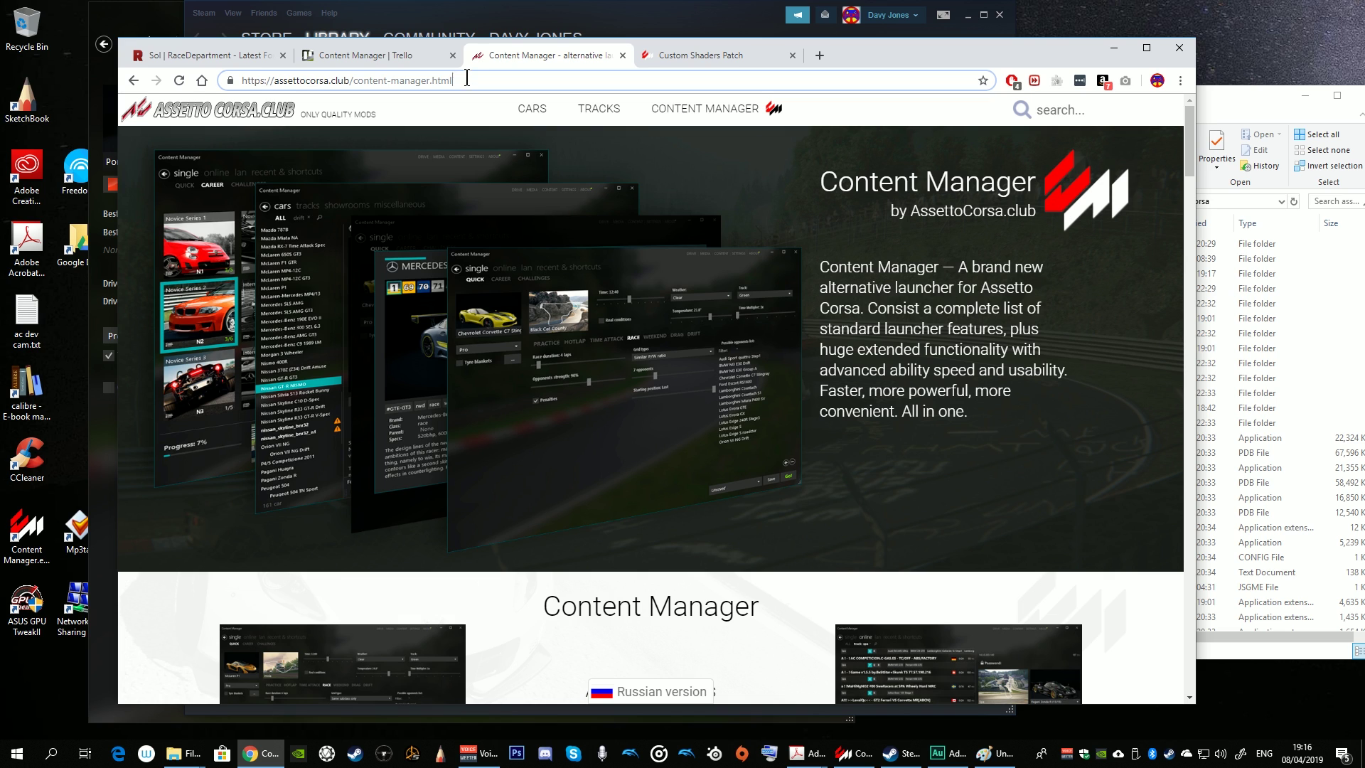
pyautogui.click(370, 54)
pyautogui.click(491, 55)
# Check the Custom Shaders Patch page and dwrite.dll in the game folder, then open the _SOL downloads folder.
pyautogui.click(706, 57)
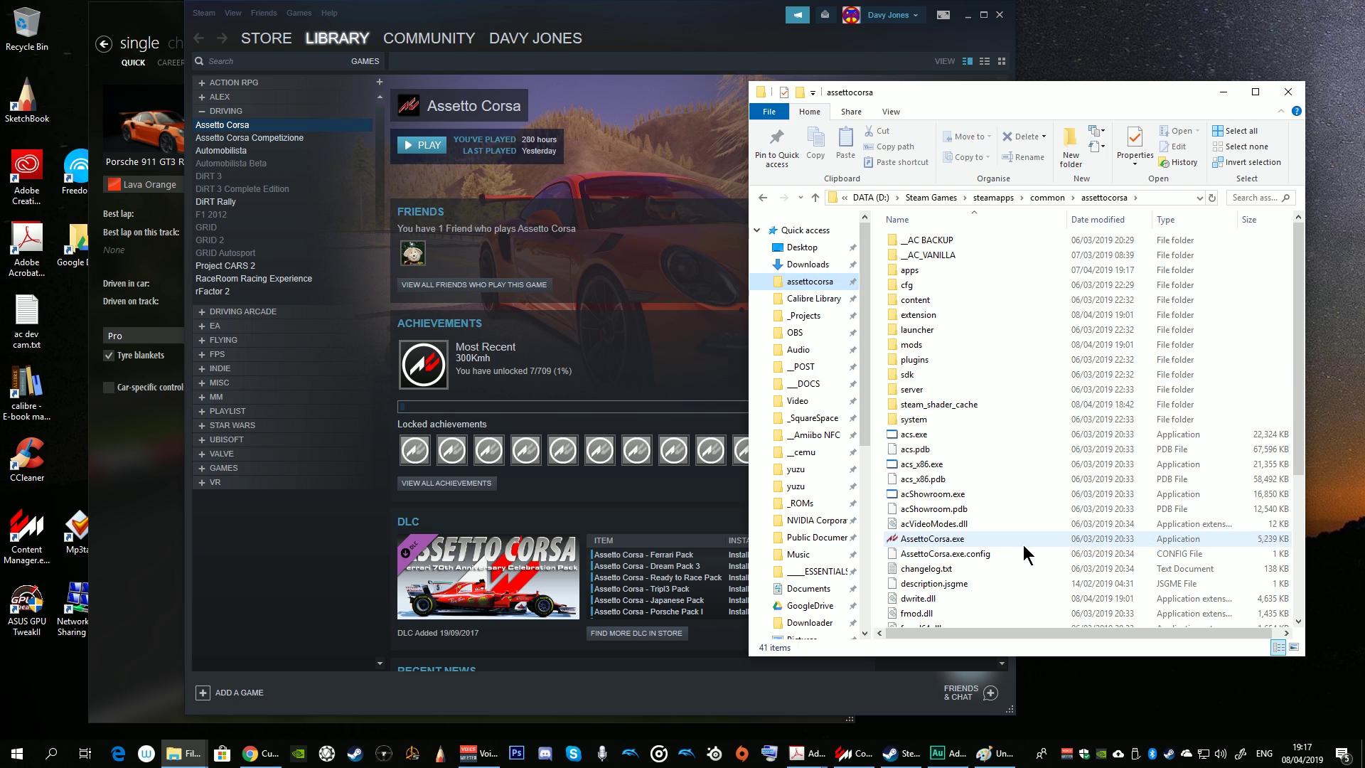
pyautogui.scroll(-1, 1023, 544)
pyautogui.click(928, 560)
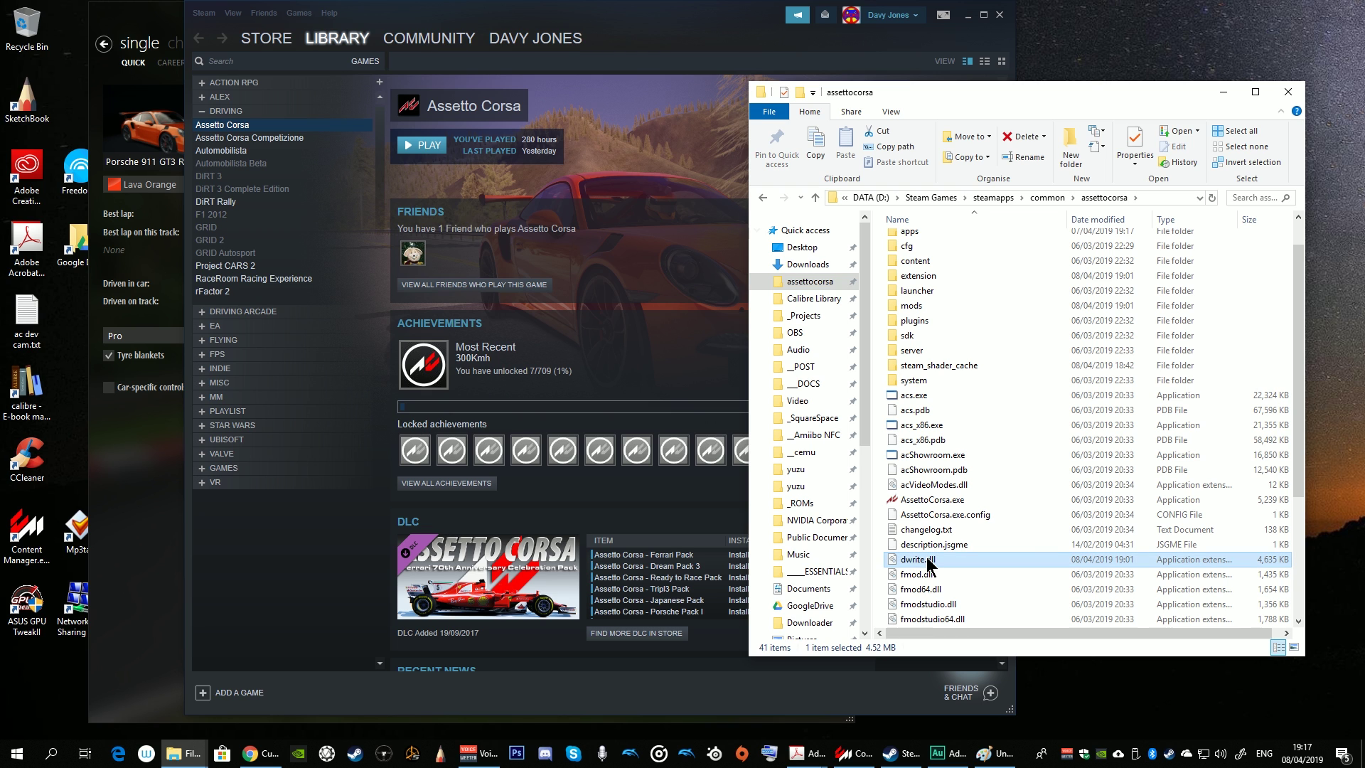
pyautogui.click(175, 755)
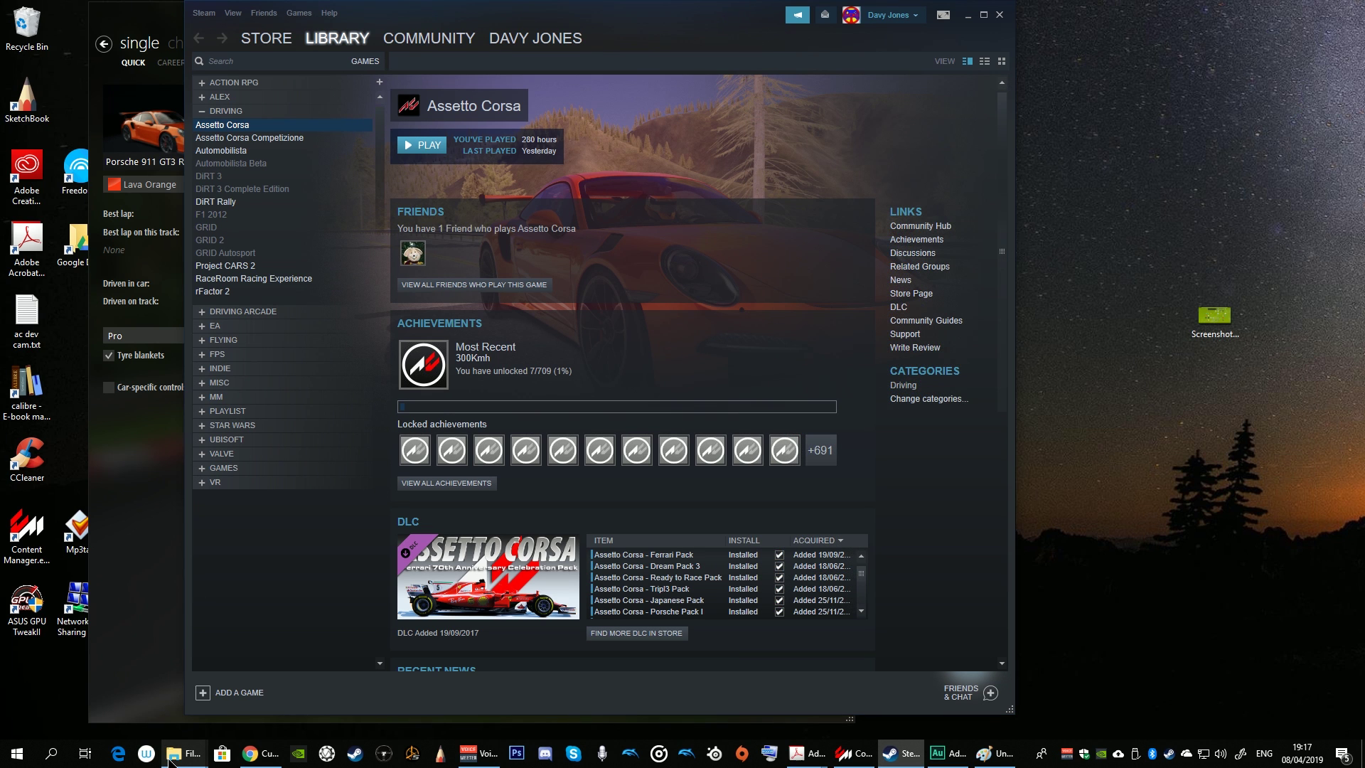
pyautogui.moveTo(177, 760)
pyautogui.click(177, 704)
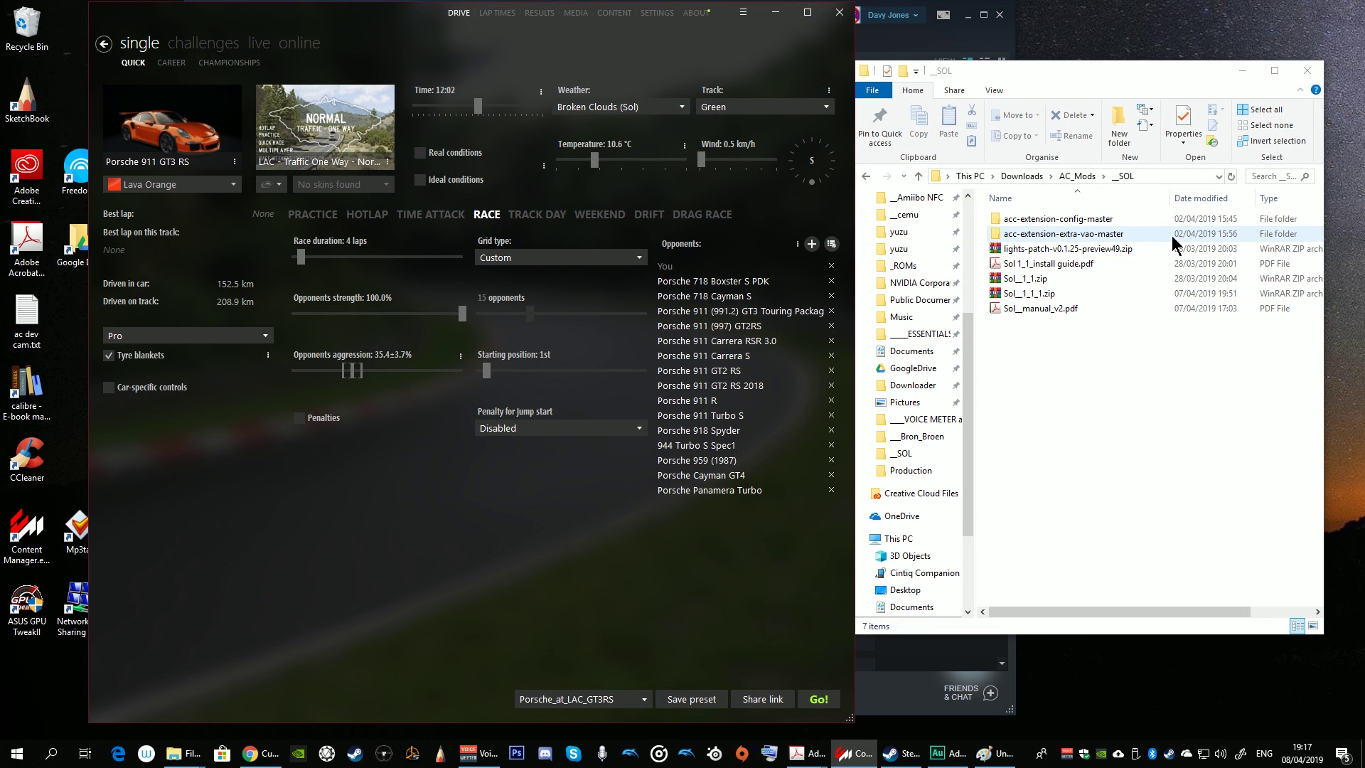
# Install the lights-patch v0.1.25-preview49 zip in Content Manager, updating over existing files.
pyautogui.moveTo(1081, 250); pyautogui.dragTo(661, 613)
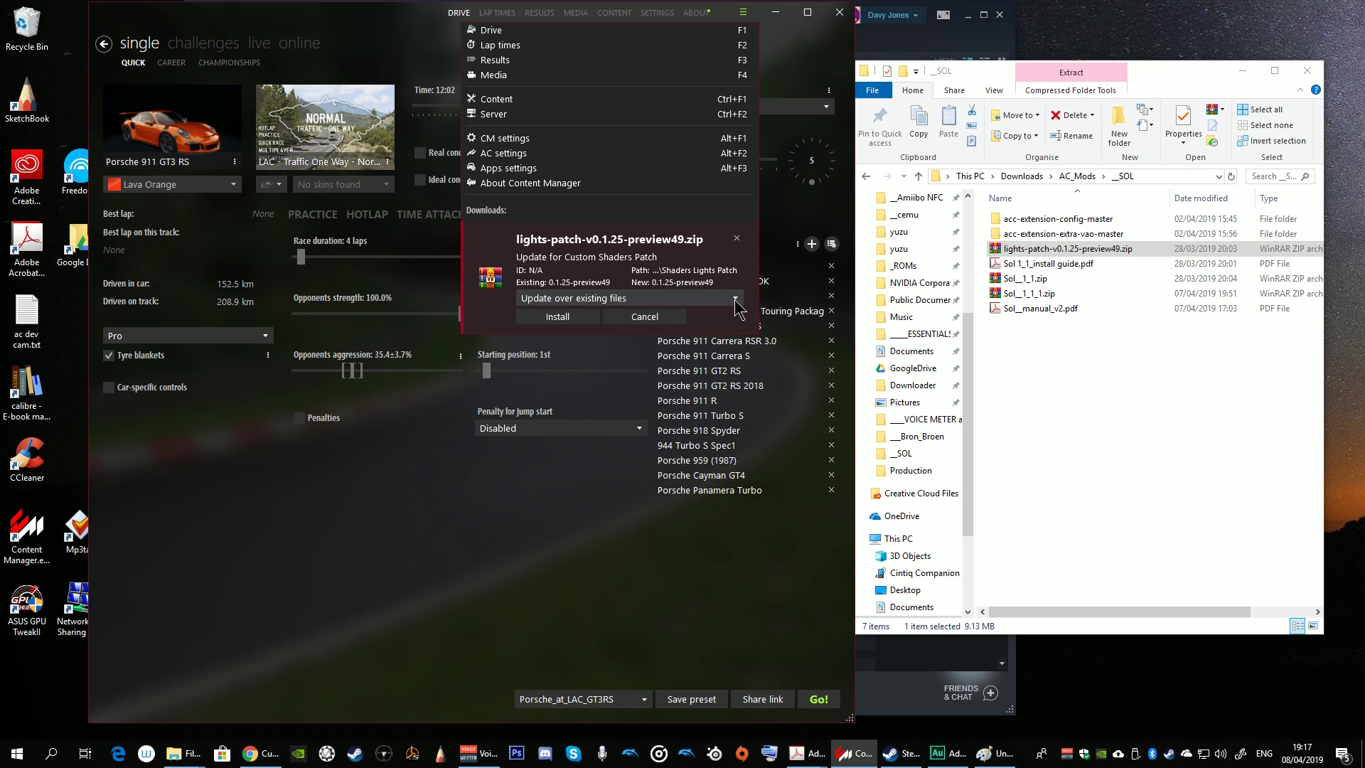
pyautogui.click(736, 301)
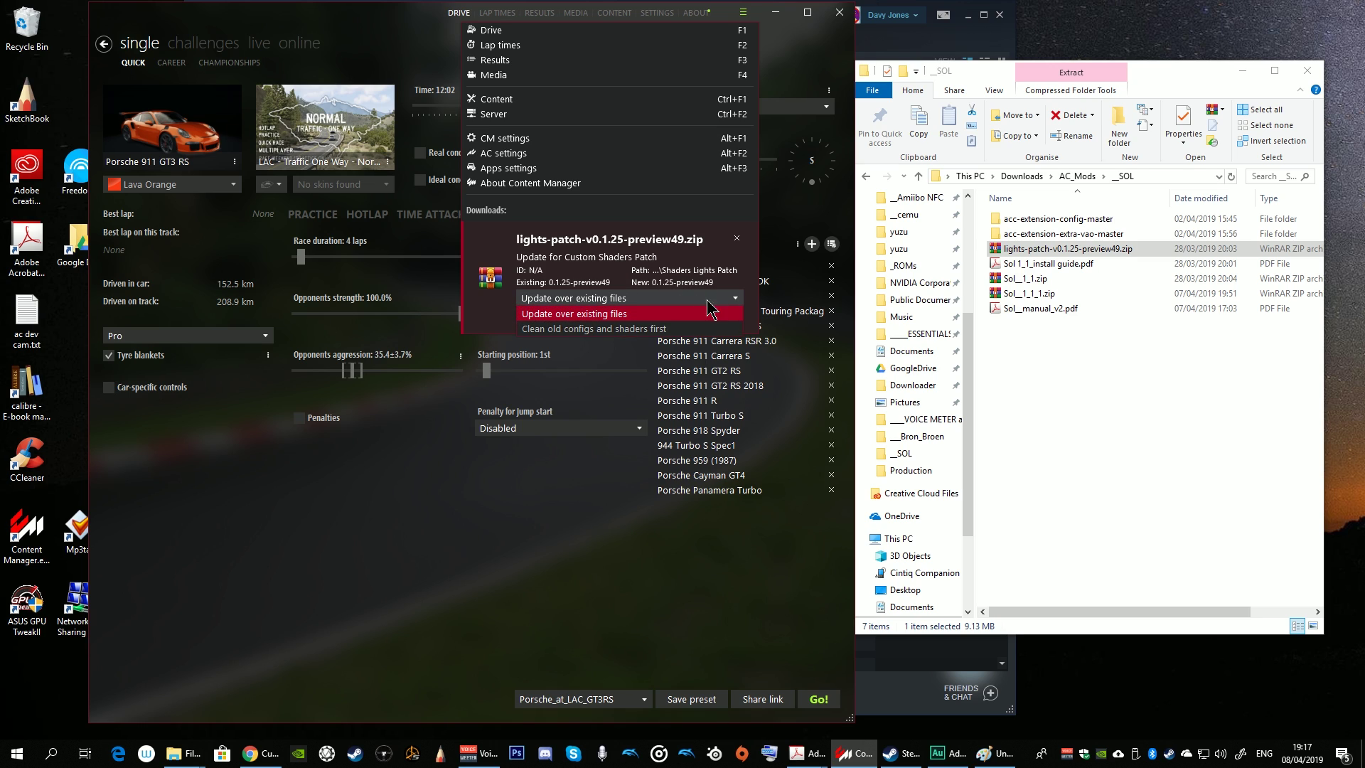
pyautogui.click(603, 304)
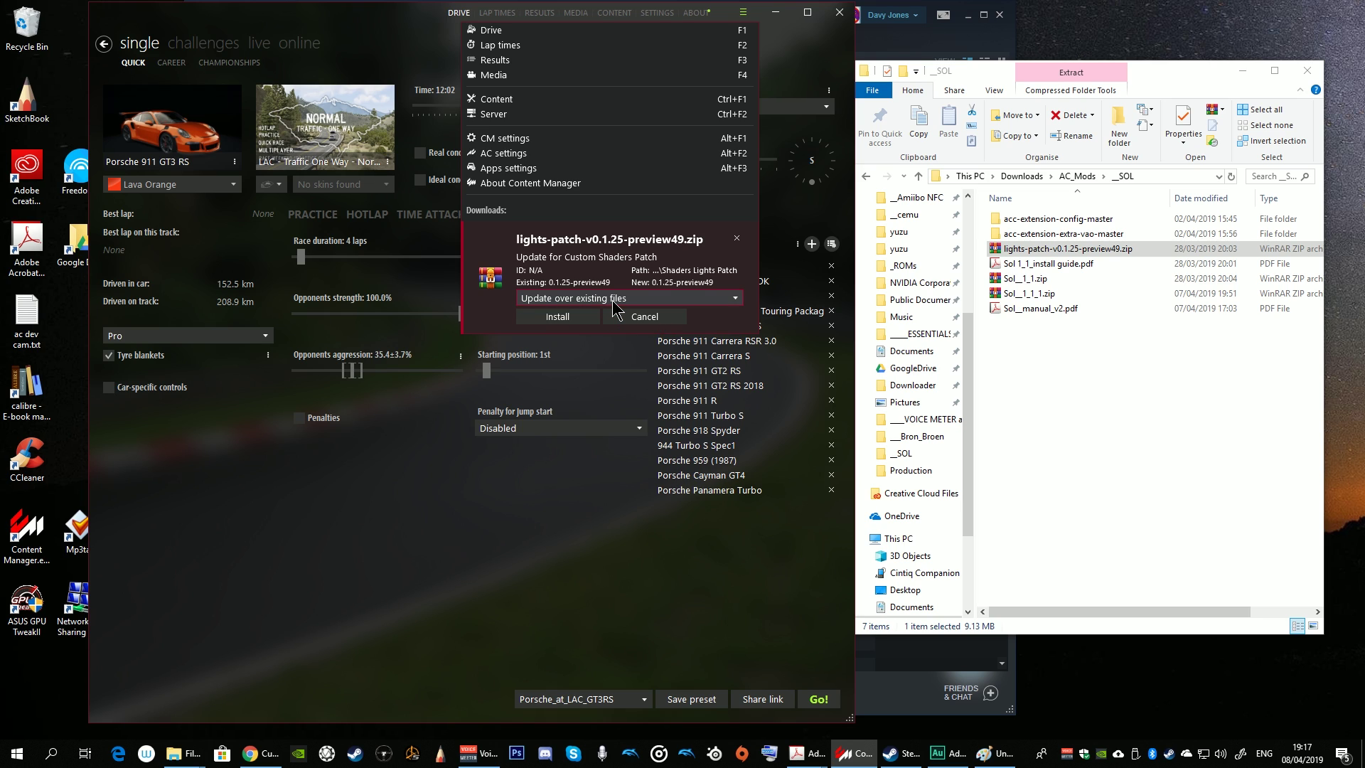
pyautogui.click(570, 319)
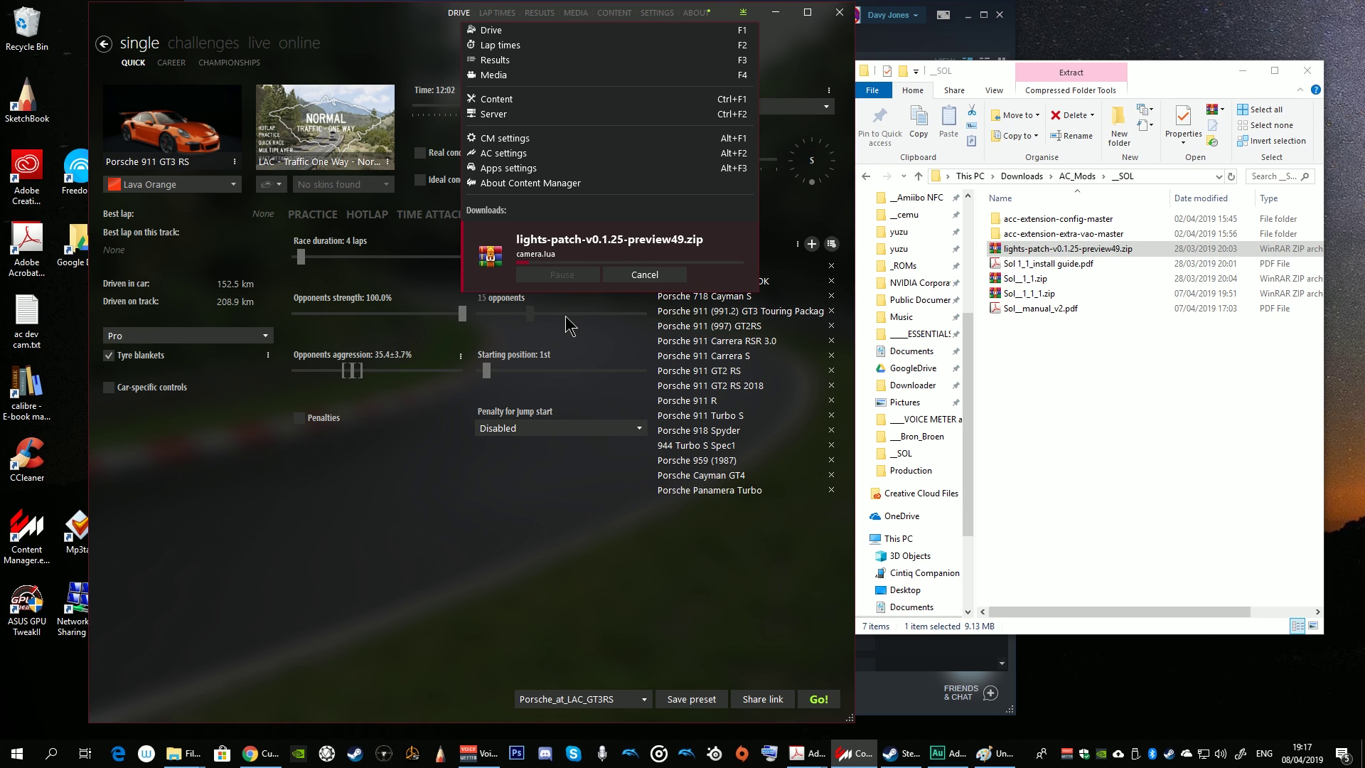
# Add the Sol_1_1_1.zip package to Content Manager from the downloads folder.
pyautogui.click(1063, 373)
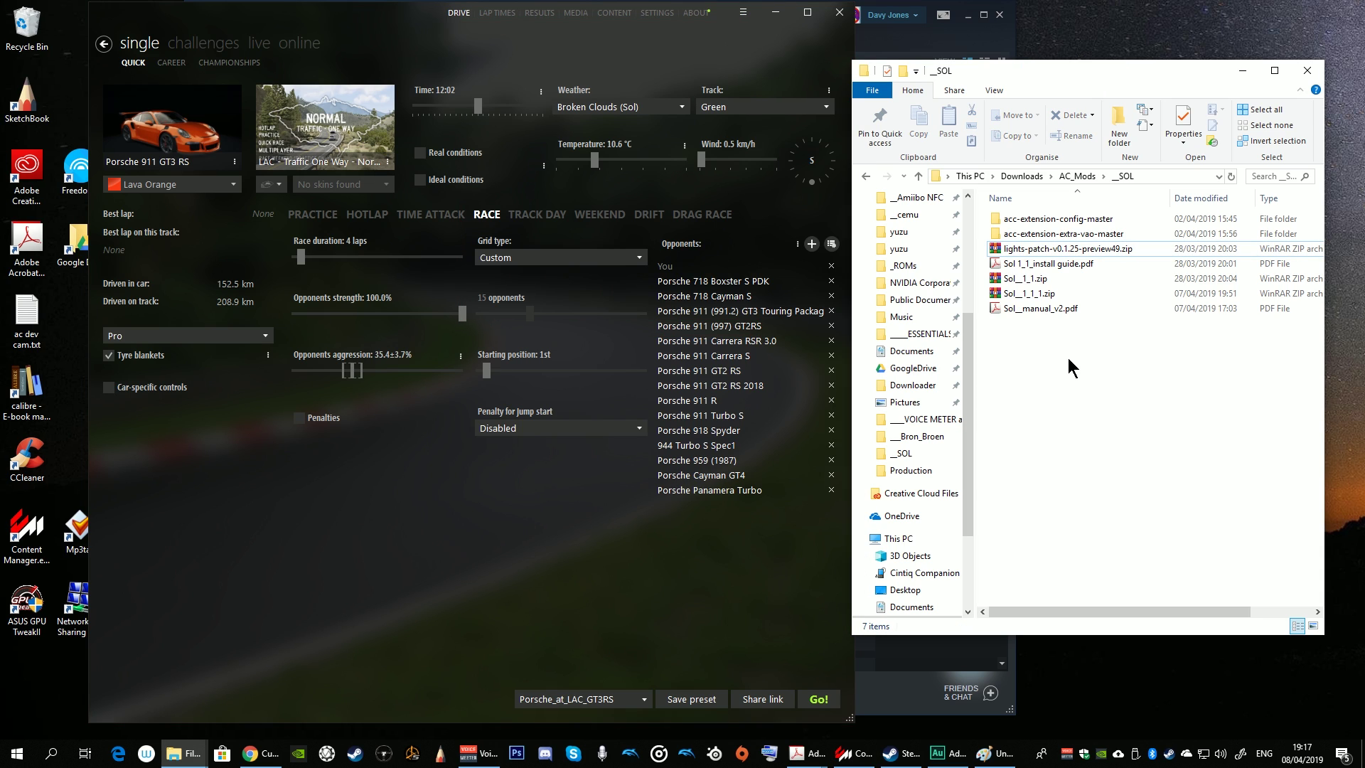
pyautogui.click(1034, 294)
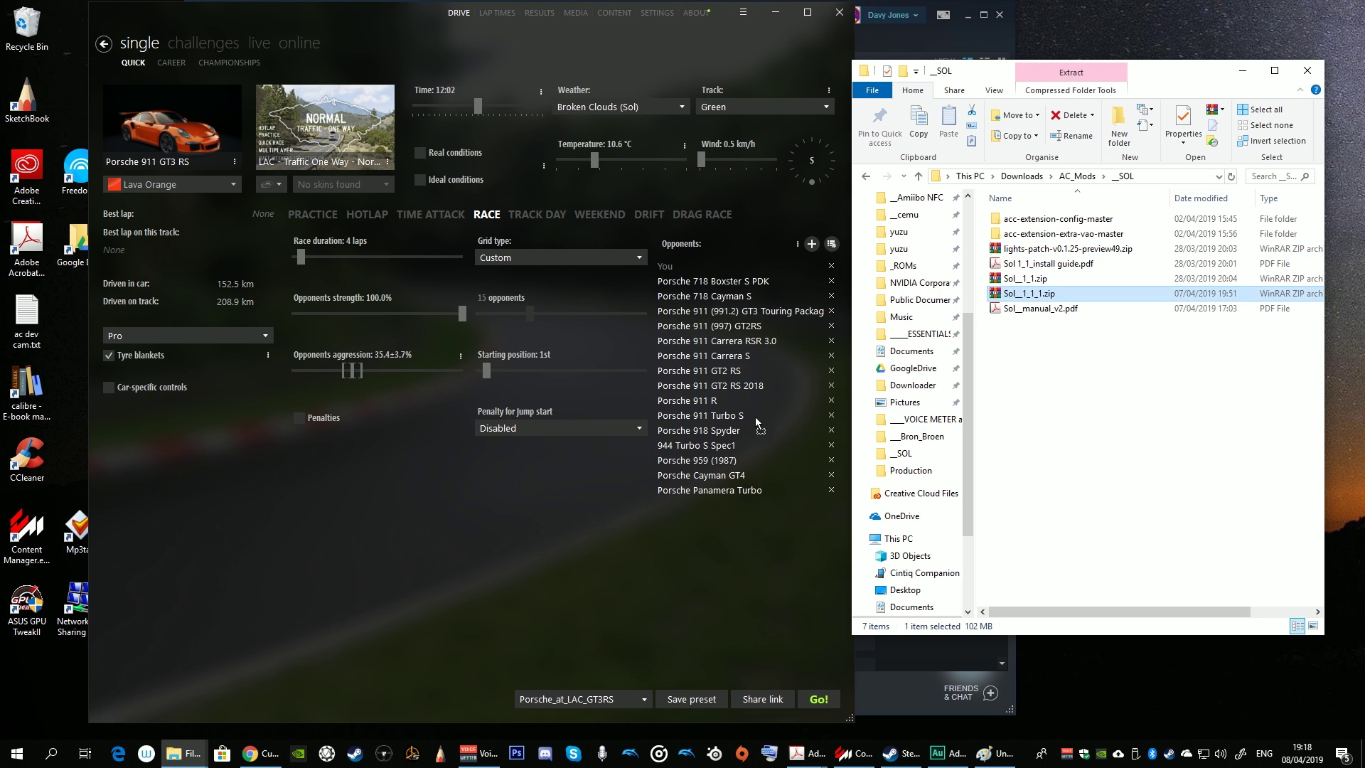
pyautogui.moveTo(757, 423)
pyautogui.mouseDown()
pyautogui.moveTo(563, 599)
pyautogui.moveTo(571, 579)
pyautogui.mouseUp()
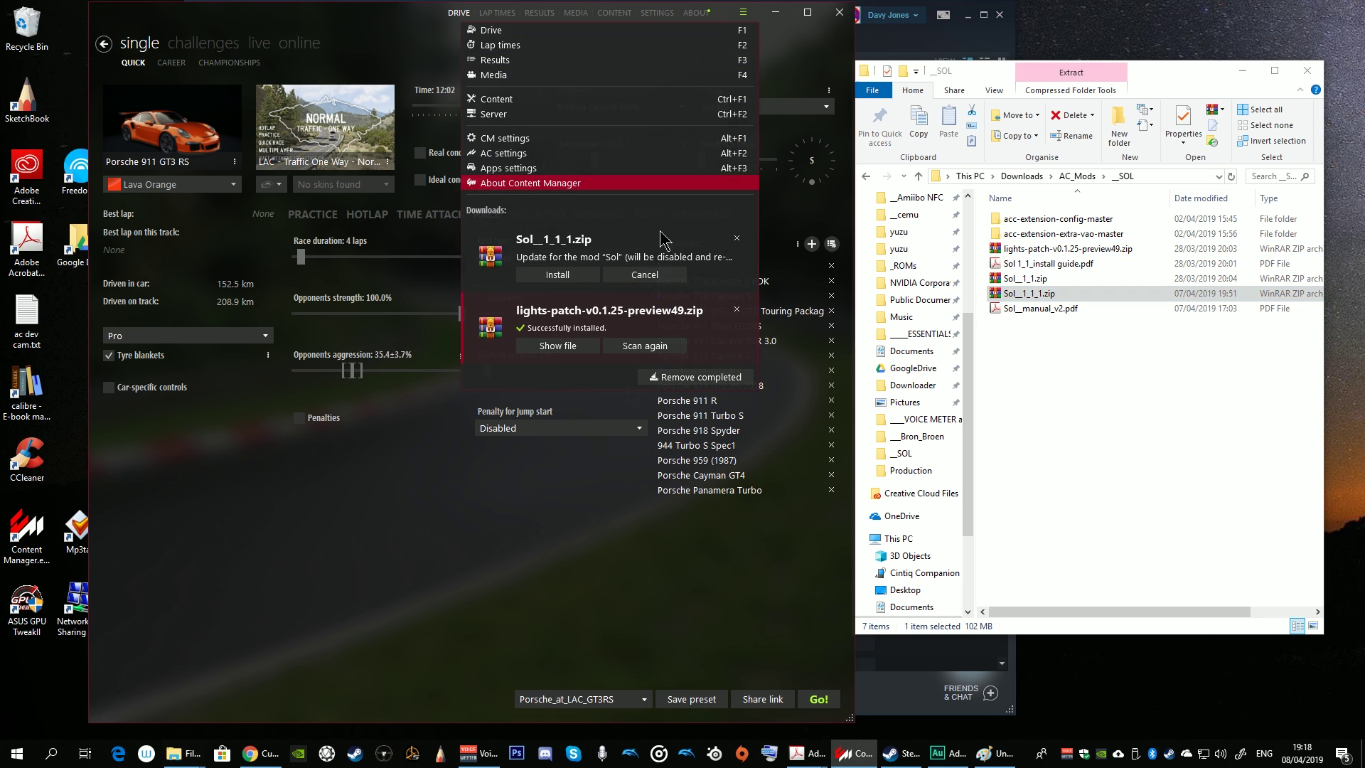
pyautogui.click(595, 352)
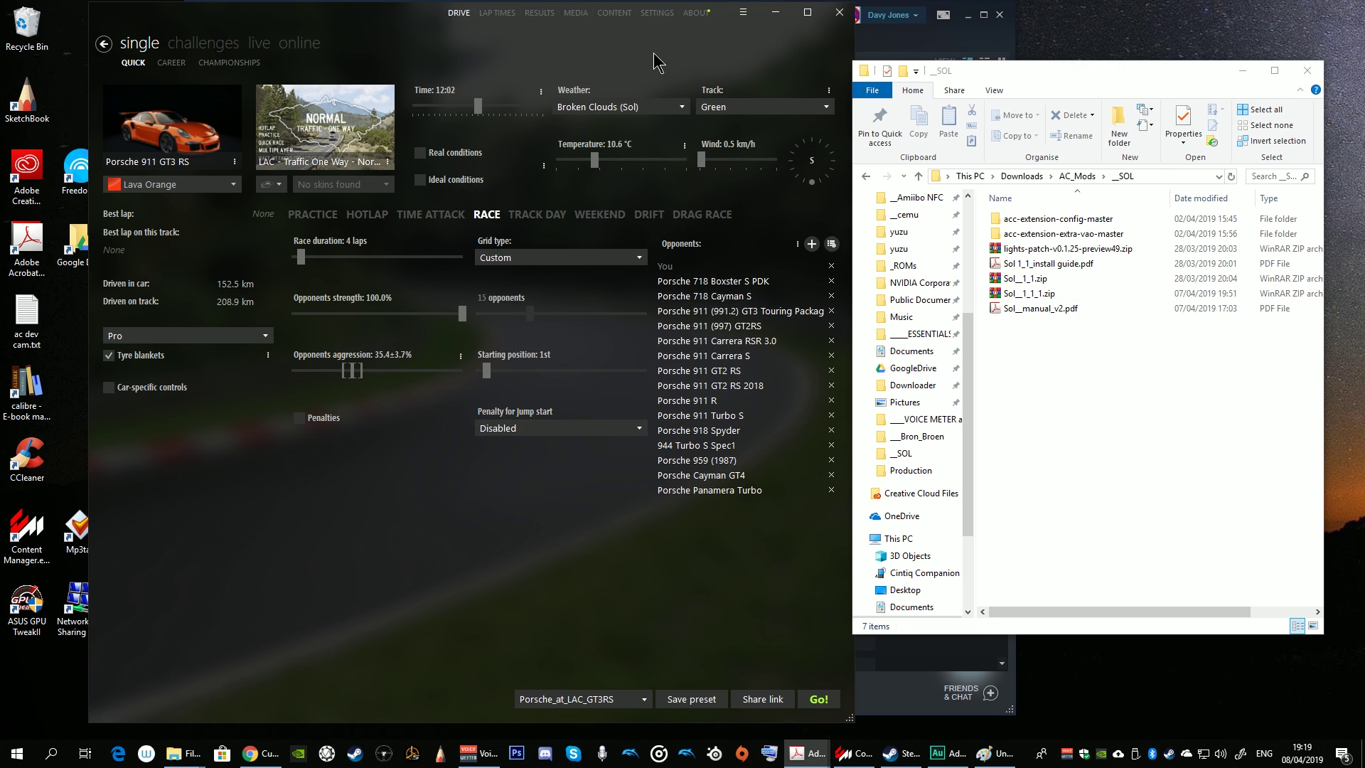
# Review the Assetto Corsa video and Custom Shaders Patch settings, then enable Override default PP filter in Drive settings.
pyautogui.click(656, 14)
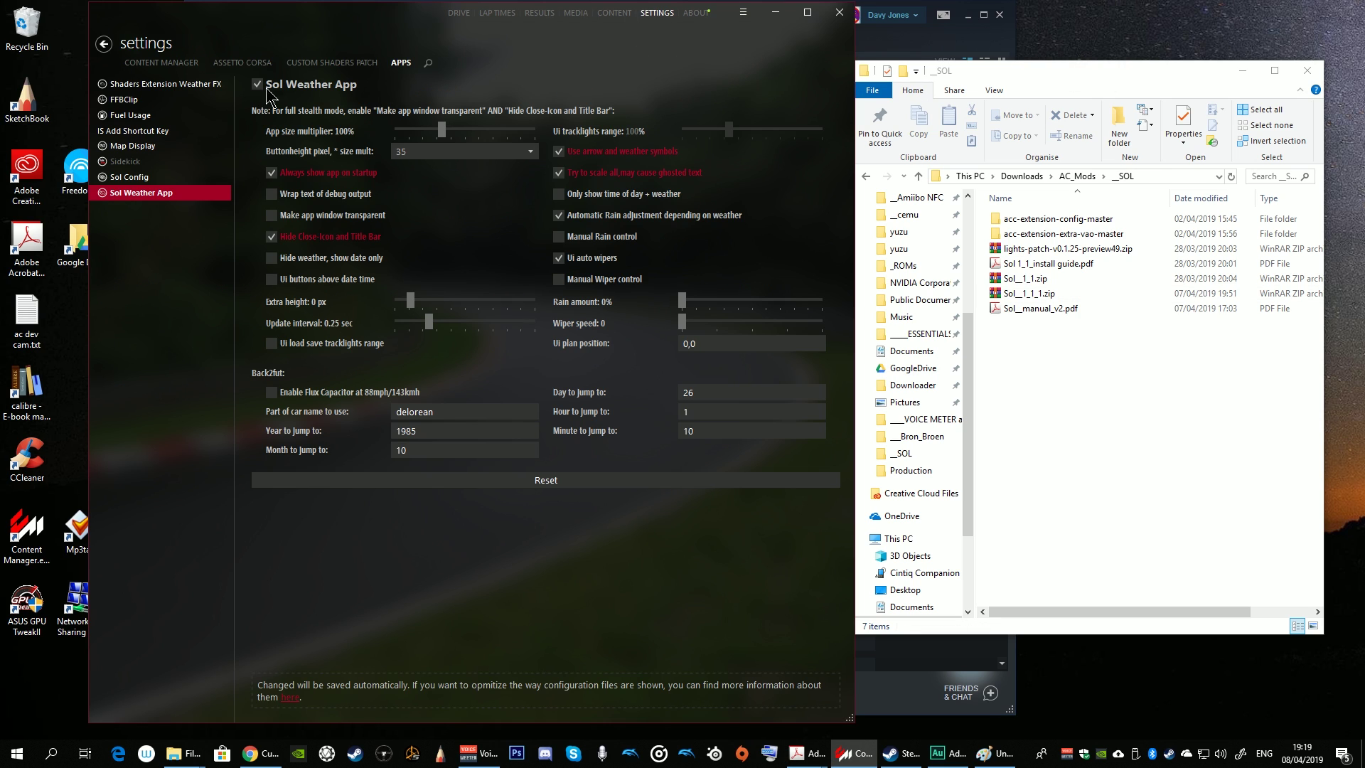
pyautogui.click(241, 62)
pyautogui.click(130, 99)
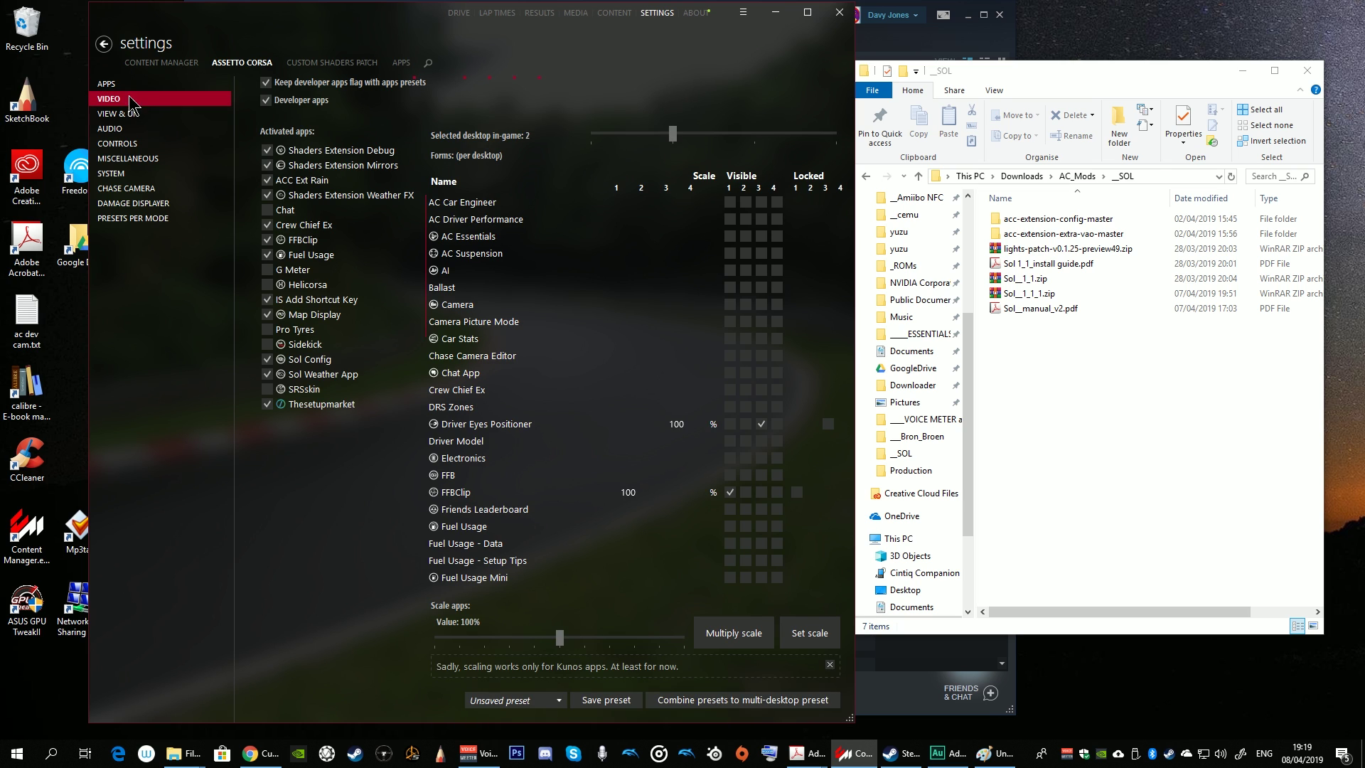
pyautogui.scroll(-2, 601, 174)
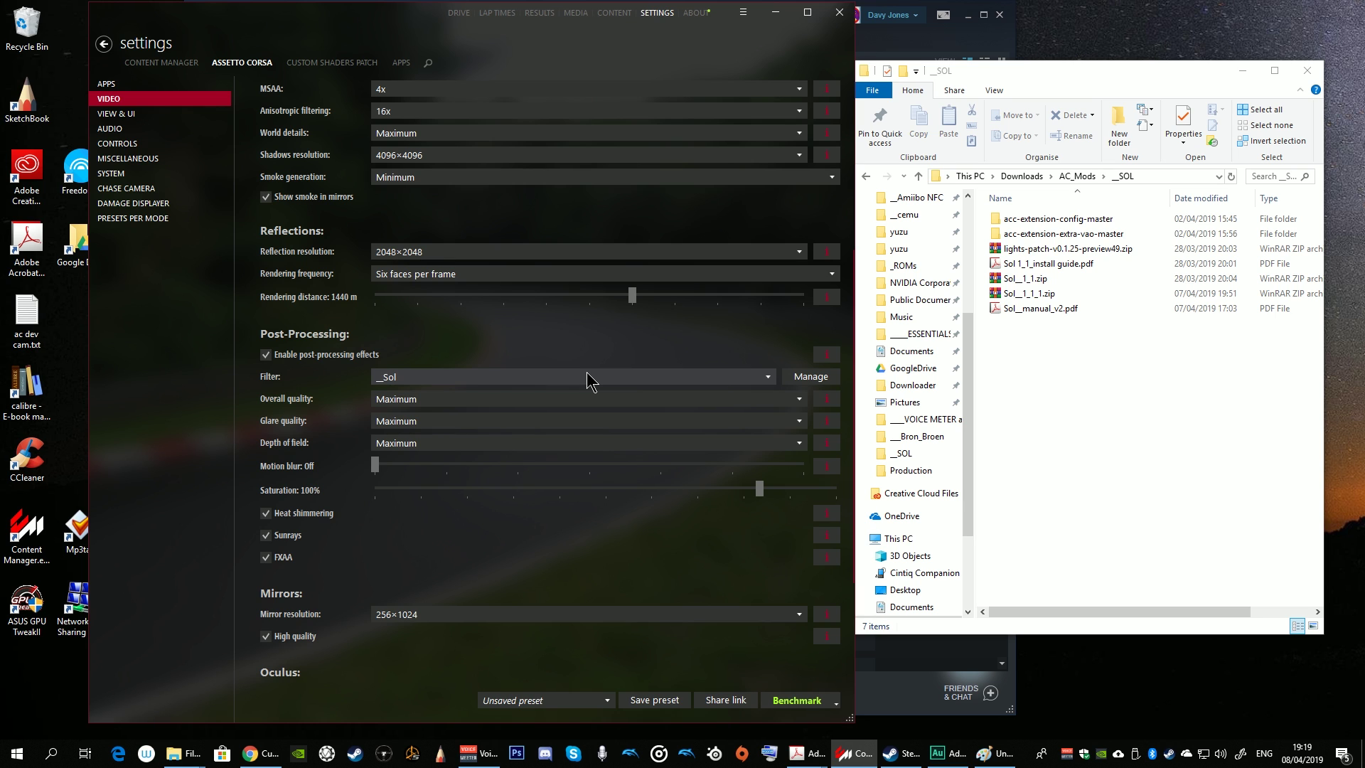
pyautogui.click(162, 62)
pyautogui.click(332, 63)
pyautogui.click(239, 64)
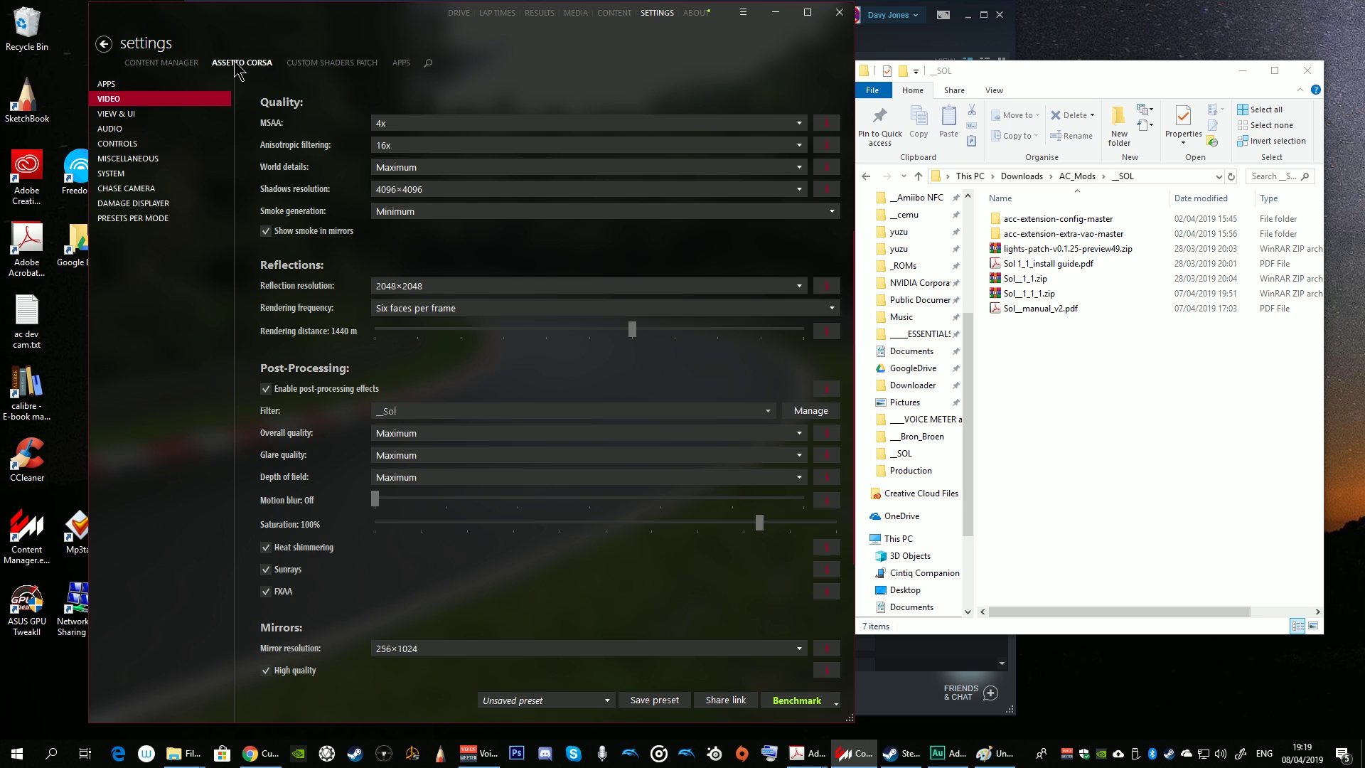
pyautogui.click(161, 63)
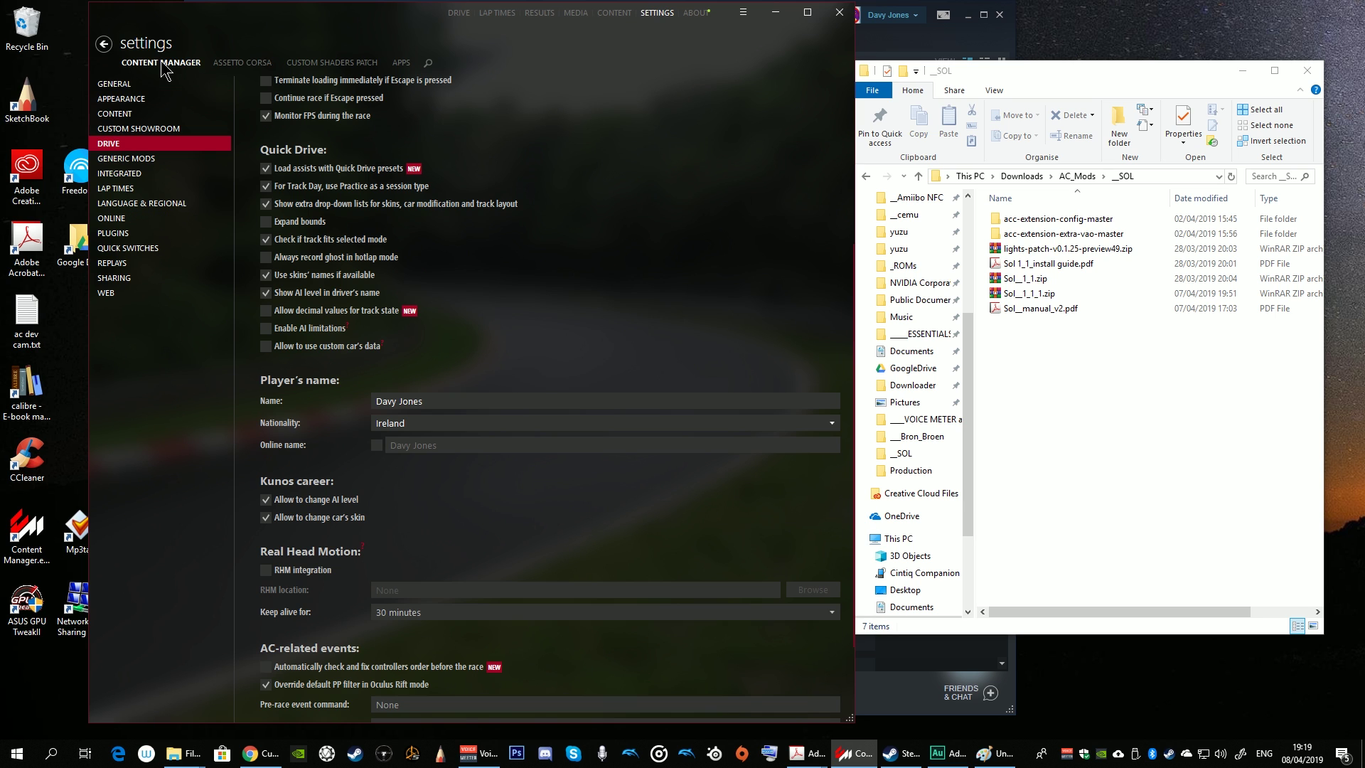
pyautogui.scroll(-3, 265, 572)
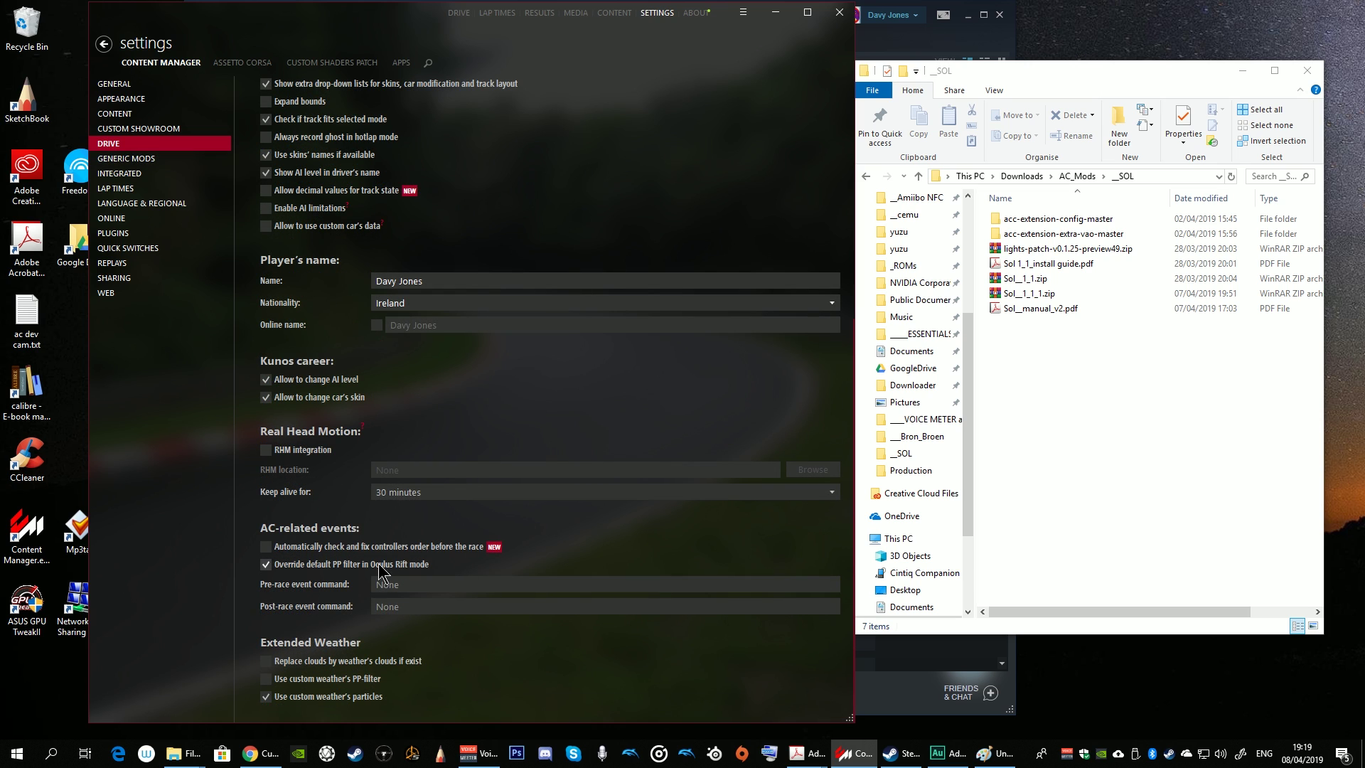
pyautogui.click(266, 564)
# Read Sol manual page 6 on disabling other weather mods, then return to Content Manager.
pyautogui.hotkey('alt', 'Tab')
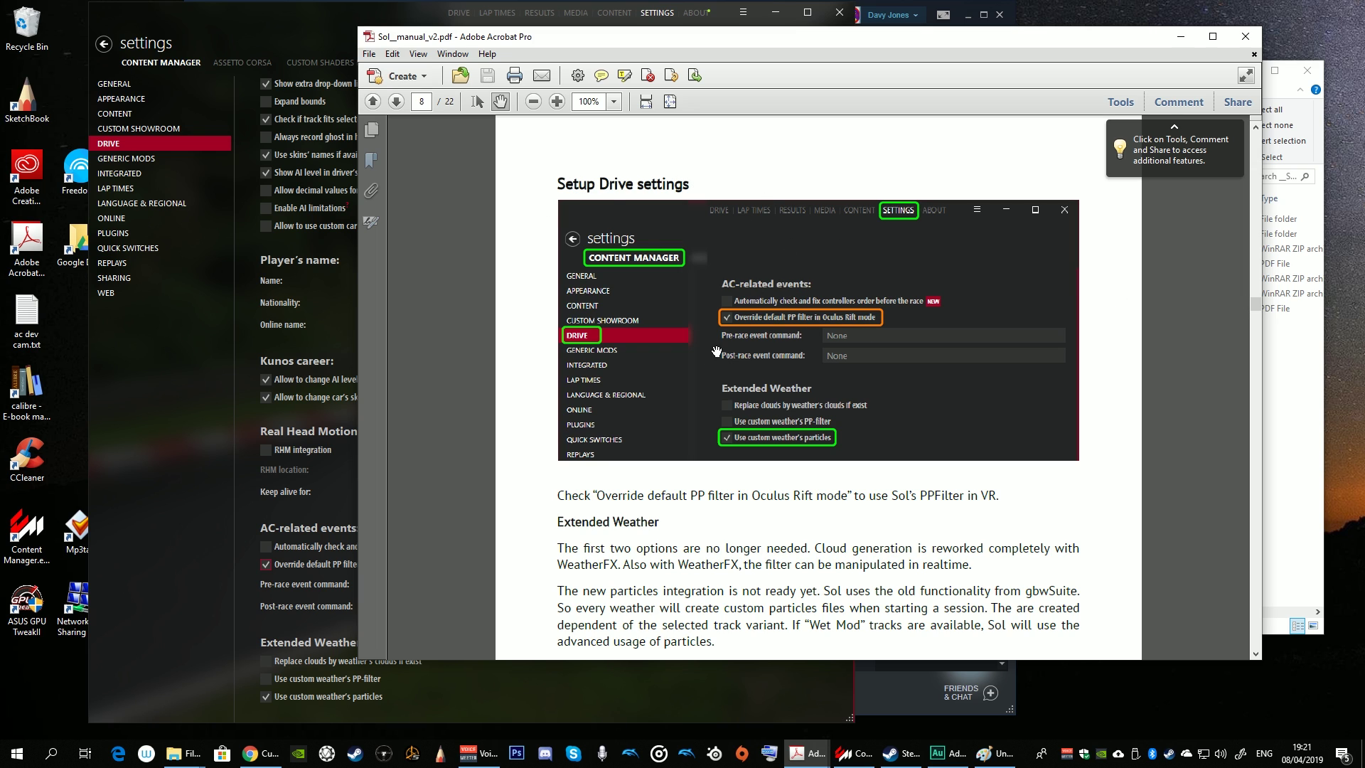
pyautogui.scroll(20, 852, 298)
pyautogui.scroll(-5, 852, 297)
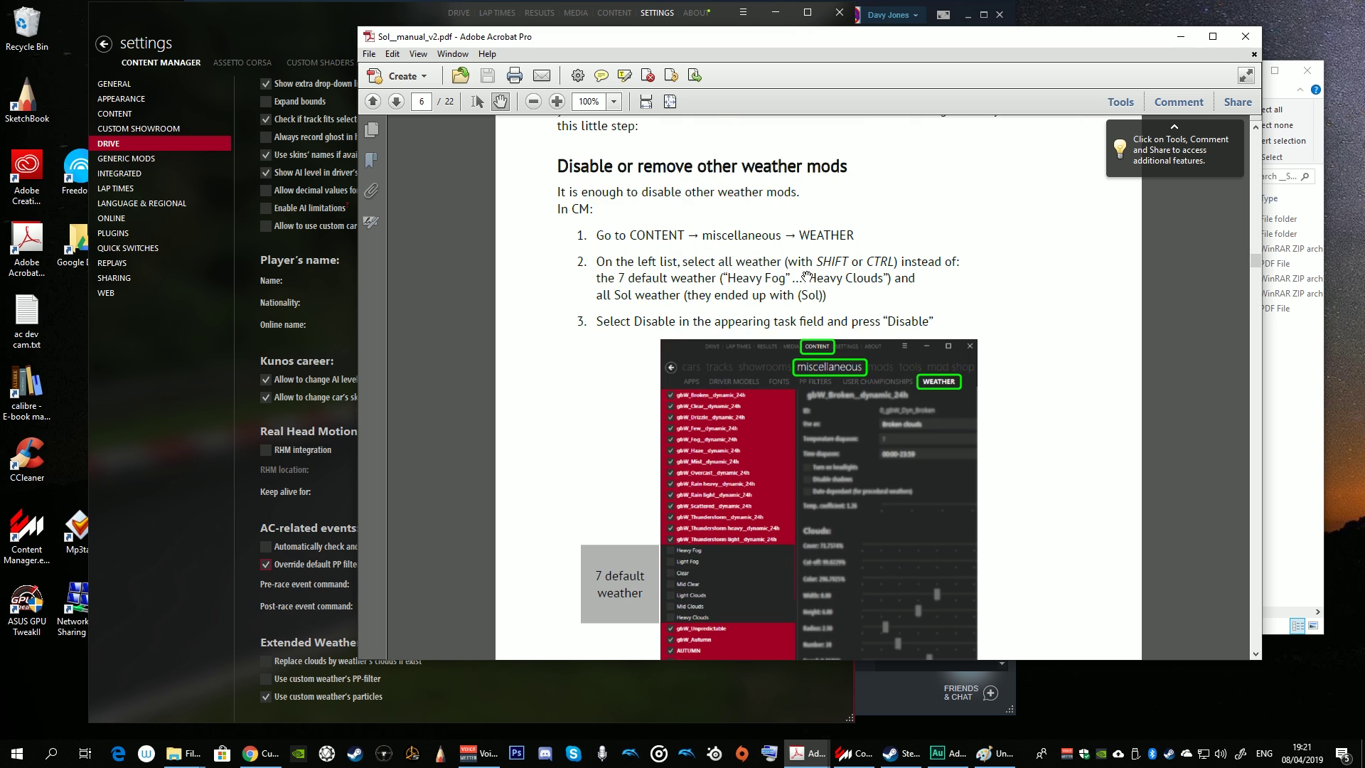
pyautogui.scroll(2, 797, 267)
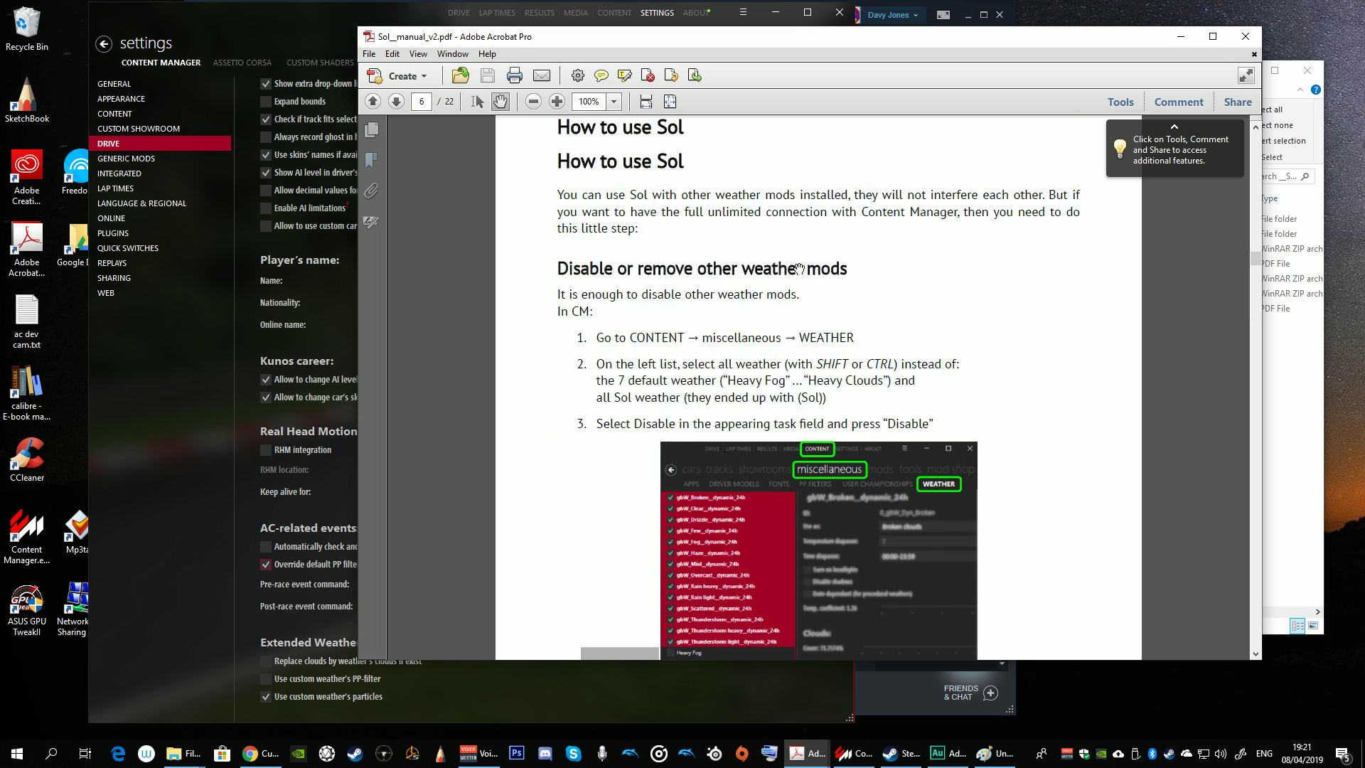
pyautogui.scroll(-10, 798, 270)
pyautogui.scroll(3, 797, 275)
pyautogui.scroll(5, 798, 274)
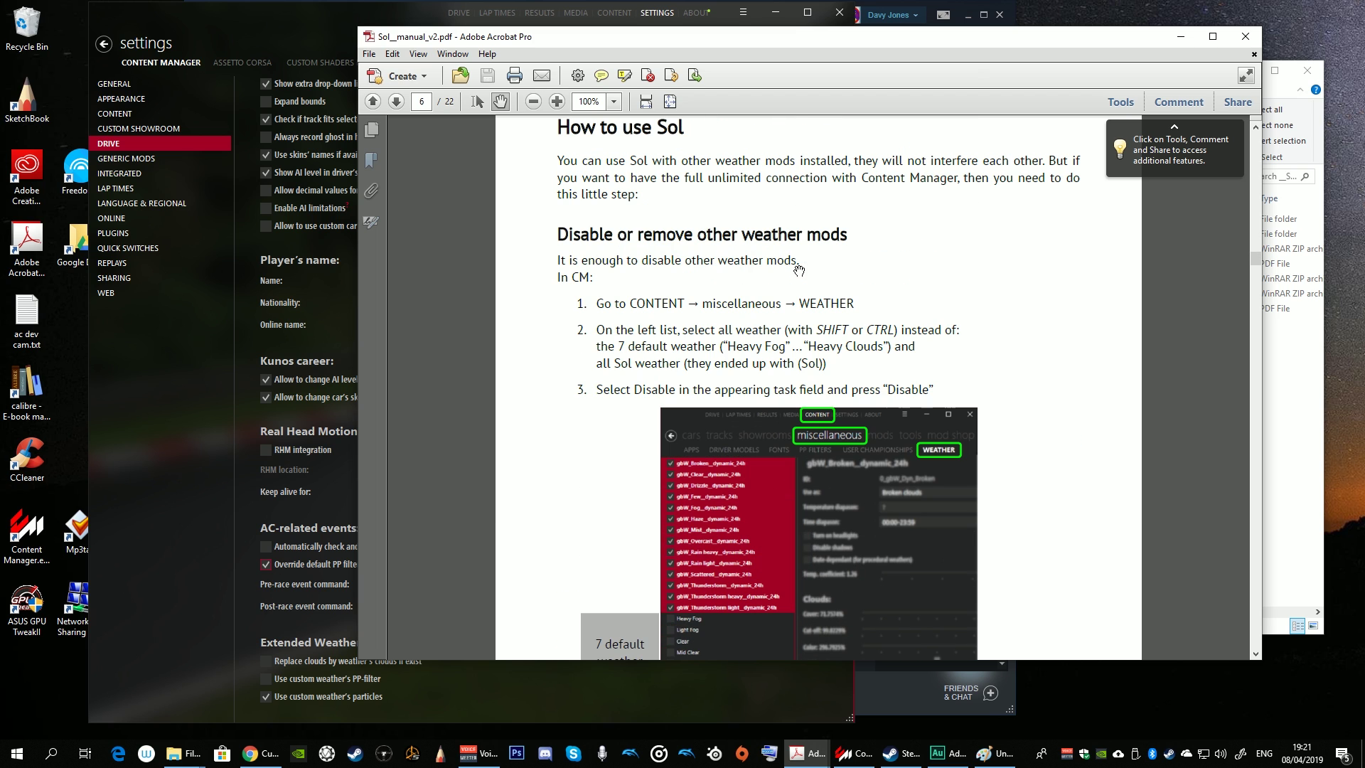
pyautogui.click(657, 25)
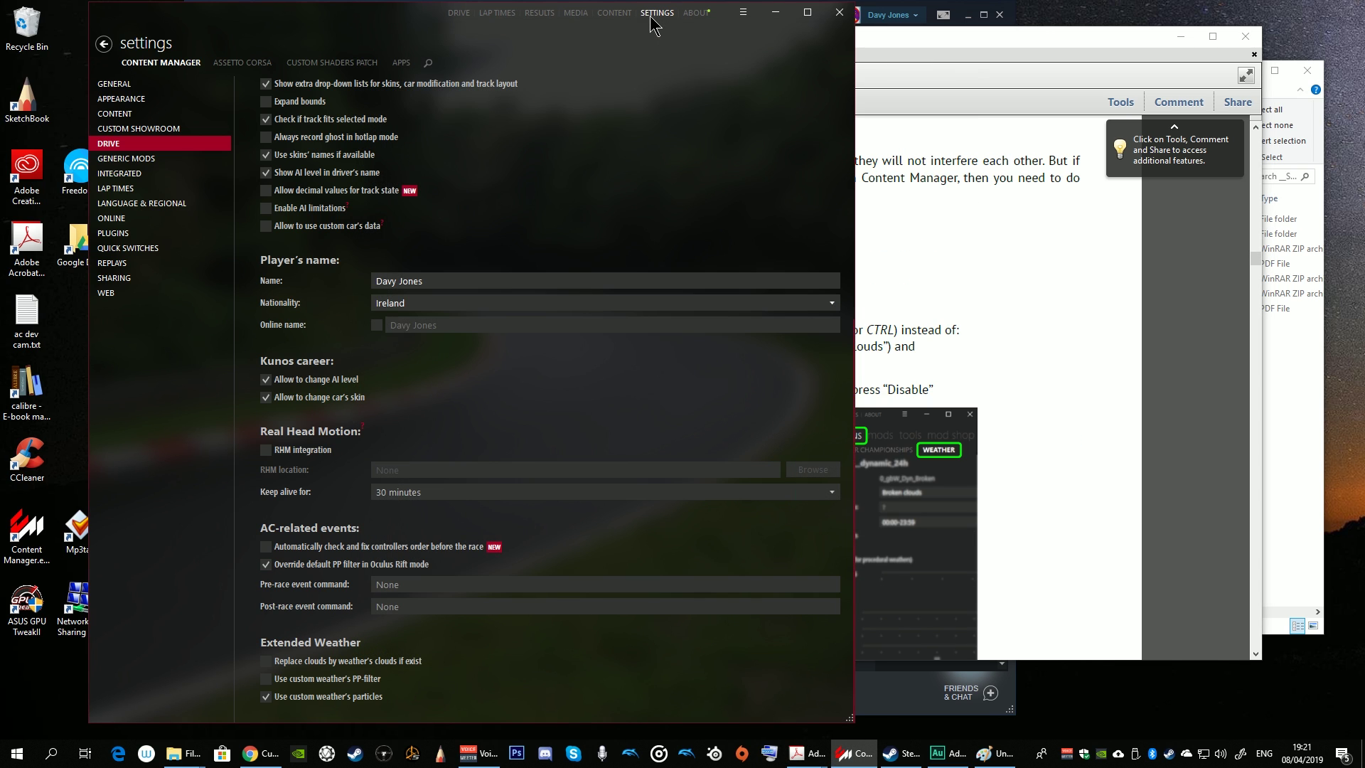
# Preview each installed weather, from Heavy Fog, Light Fog and Clear through the cloud presets to Fog (Sol).
pyautogui.click(612, 14)
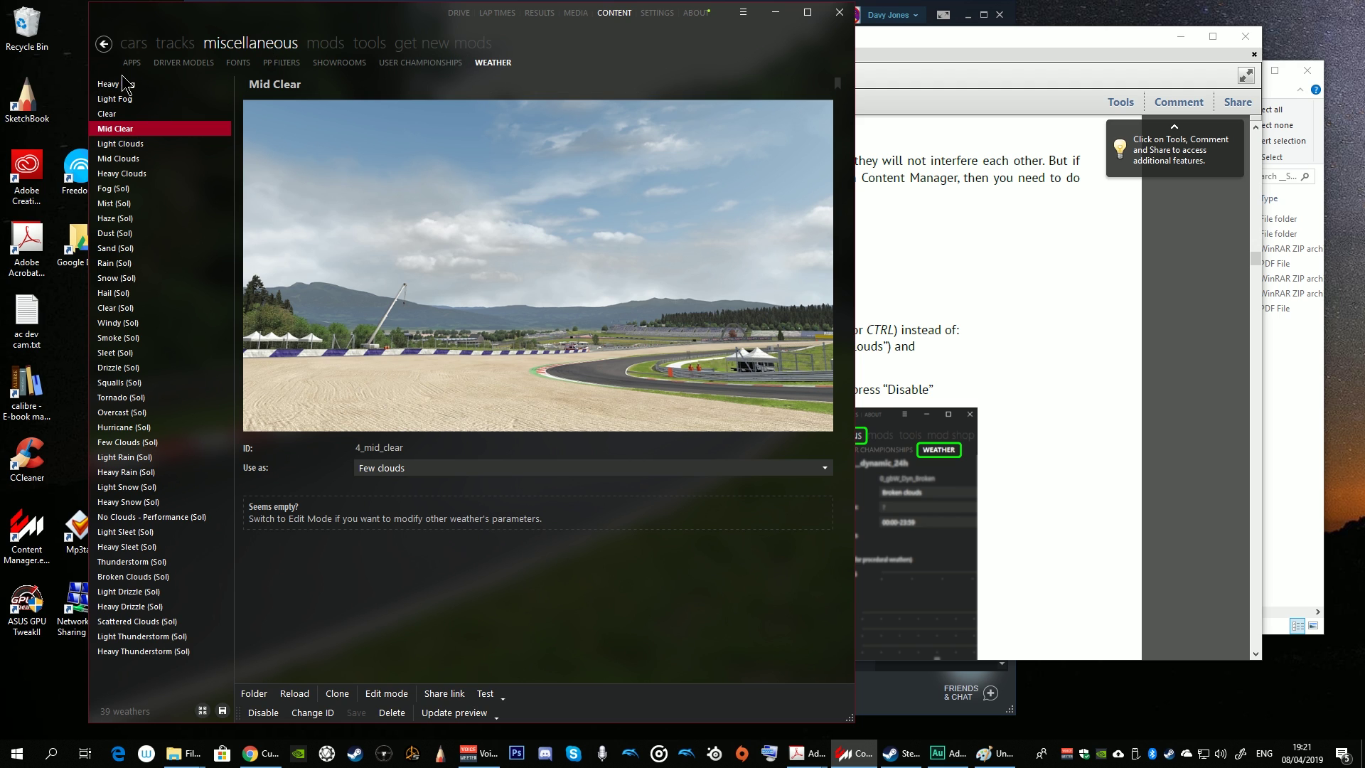
pyautogui.press('Down')
pyautogui.press('Down')
pyautogui.press('Down')
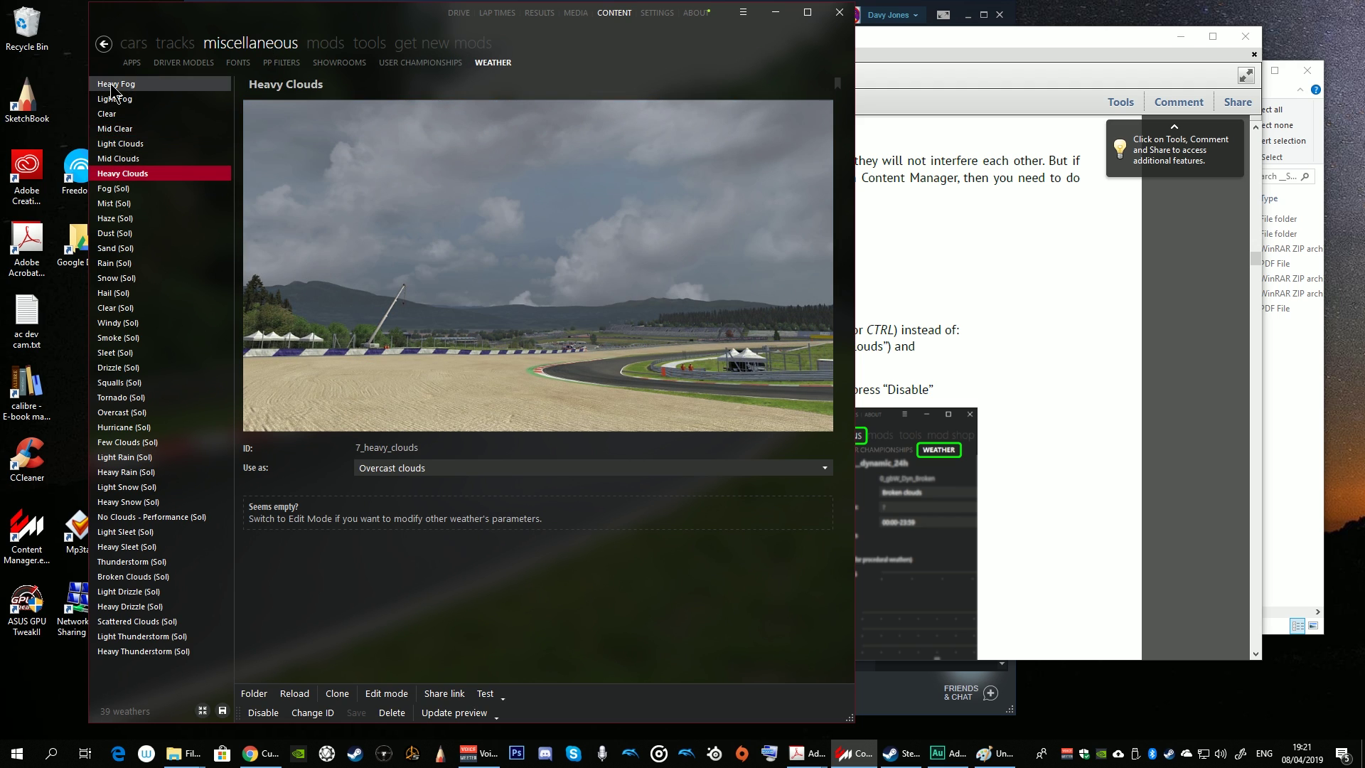
pyautogui.click(112, 85)
pyautogui.click(110, 99)
pyautogui.click(110, 115)
pyautogui.click(109, 130)
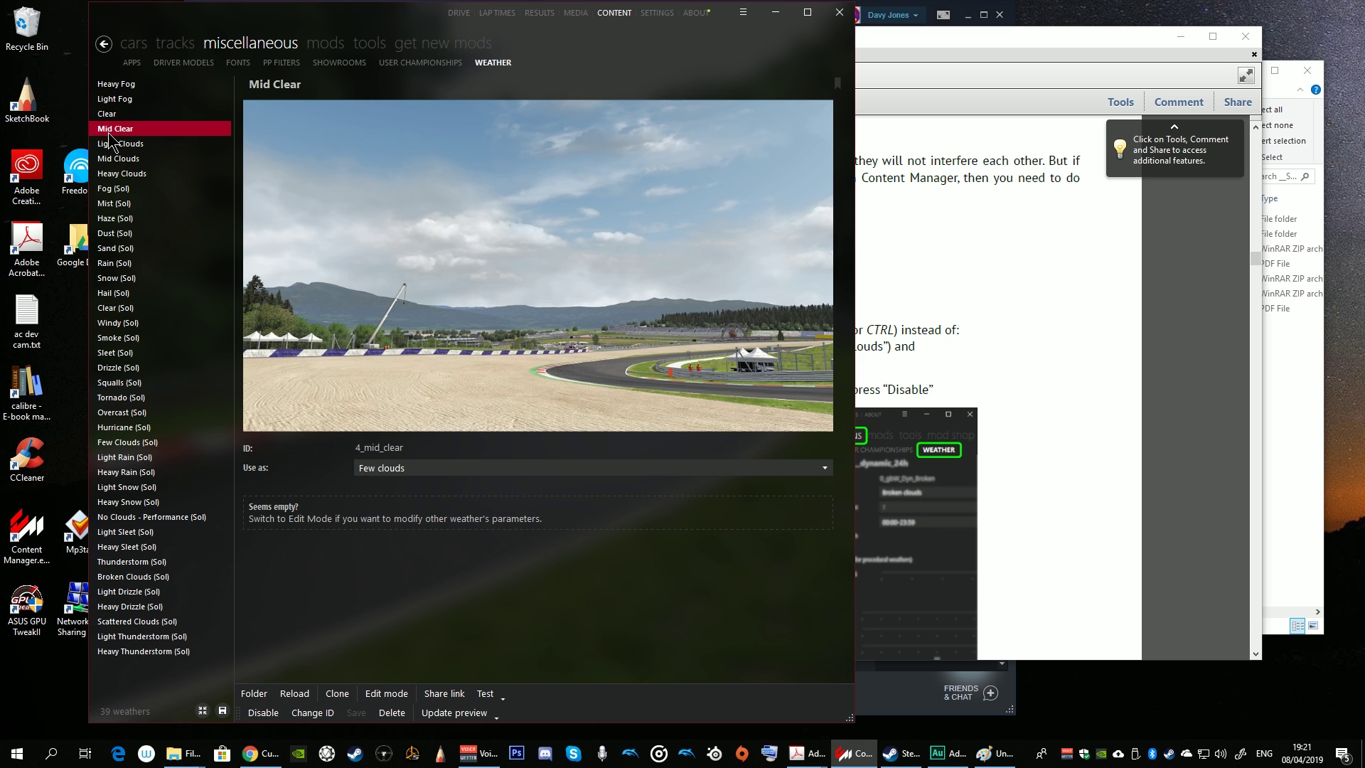
pyautogui.click(111, 144)
pyautogui.click(112, 159)
pyautogui.click(114, 173)
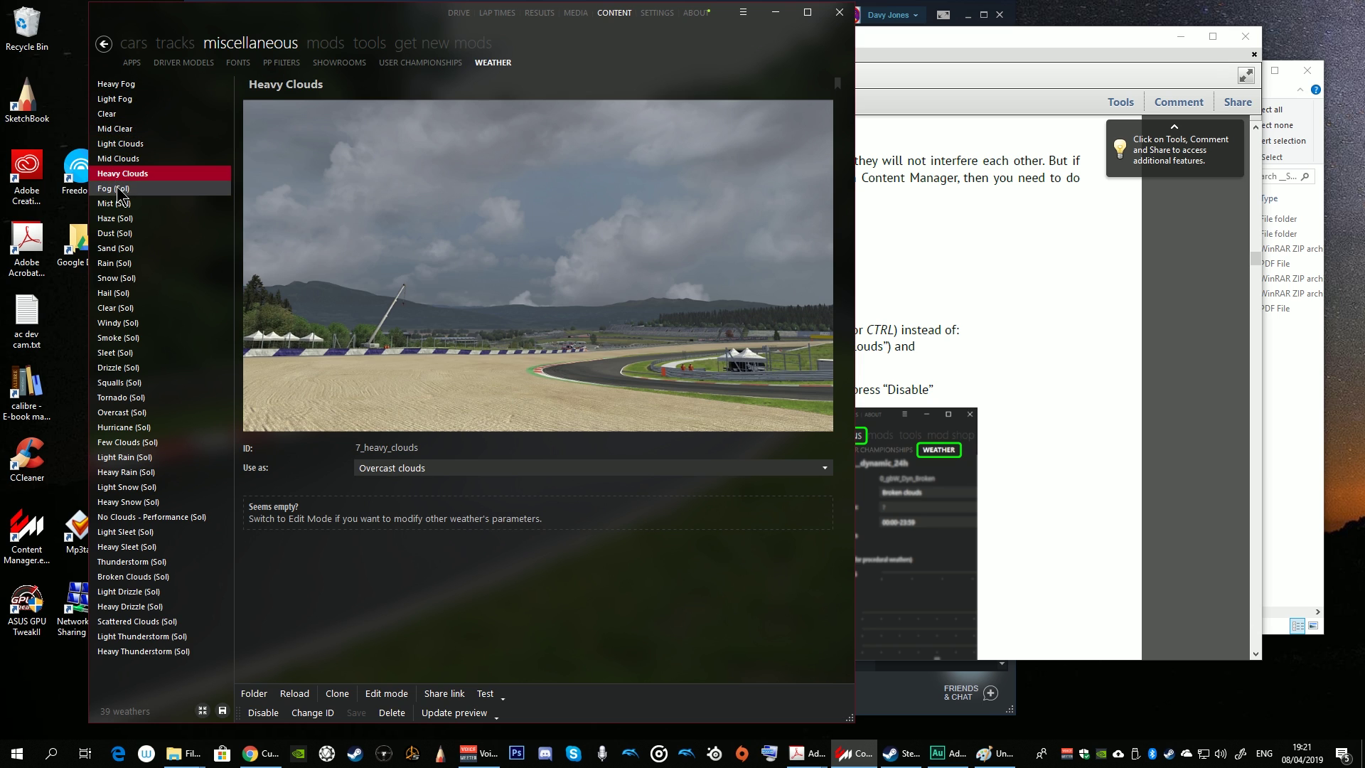
pyautogui.click(117, 188)
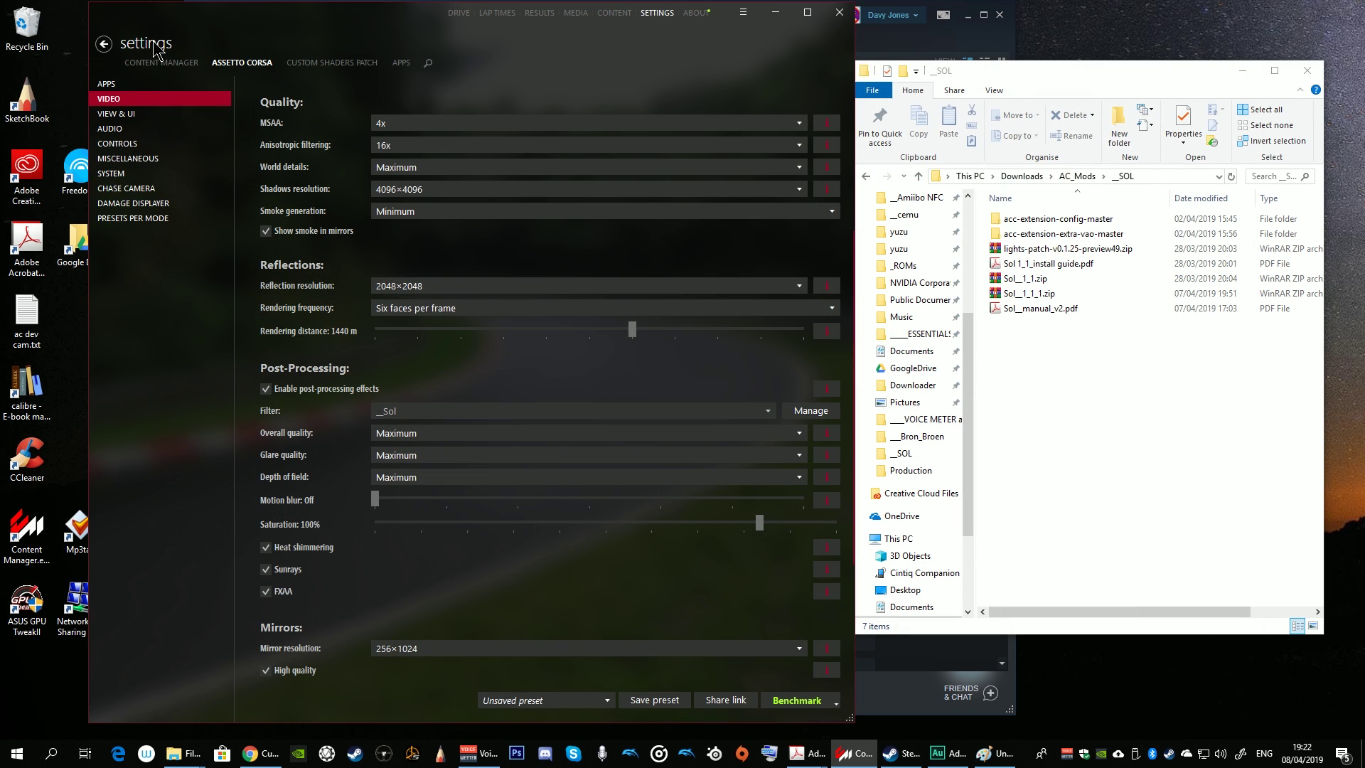
# Activate the Sol Weather App in Assetto Corsa's apps settings, then switch to the Sol install guide.
pyautogui.click(115, 84)
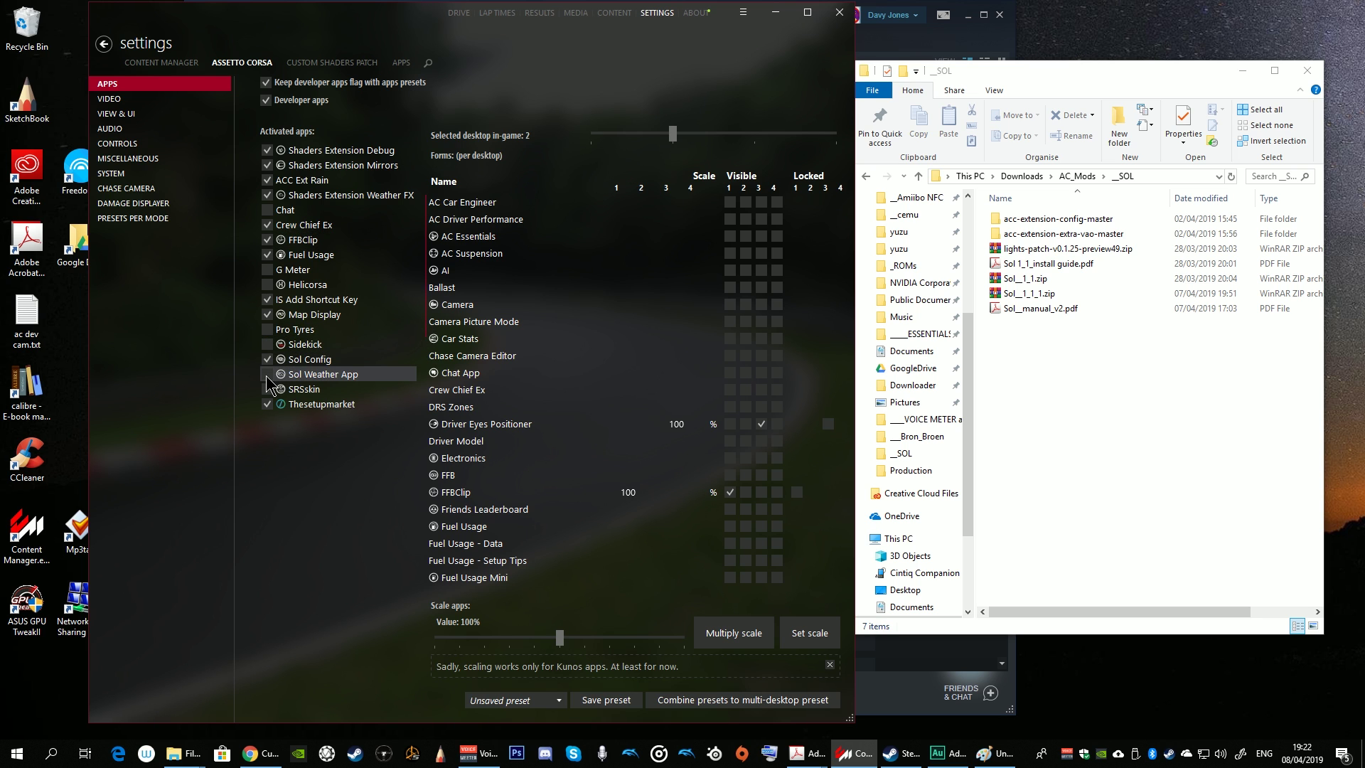
pyautogui.click(267, 375)
pyautogui.hotkey('alt', 'Tab')
pyautogui.moveTo(1178, 451); pyautogui.dragTo(1173, 537)
# Scroll the RaceDepartment Sol install notes, then minimise Chrome and the PDF install guide.
pyautogui.hotkey('alt', 'Tab')
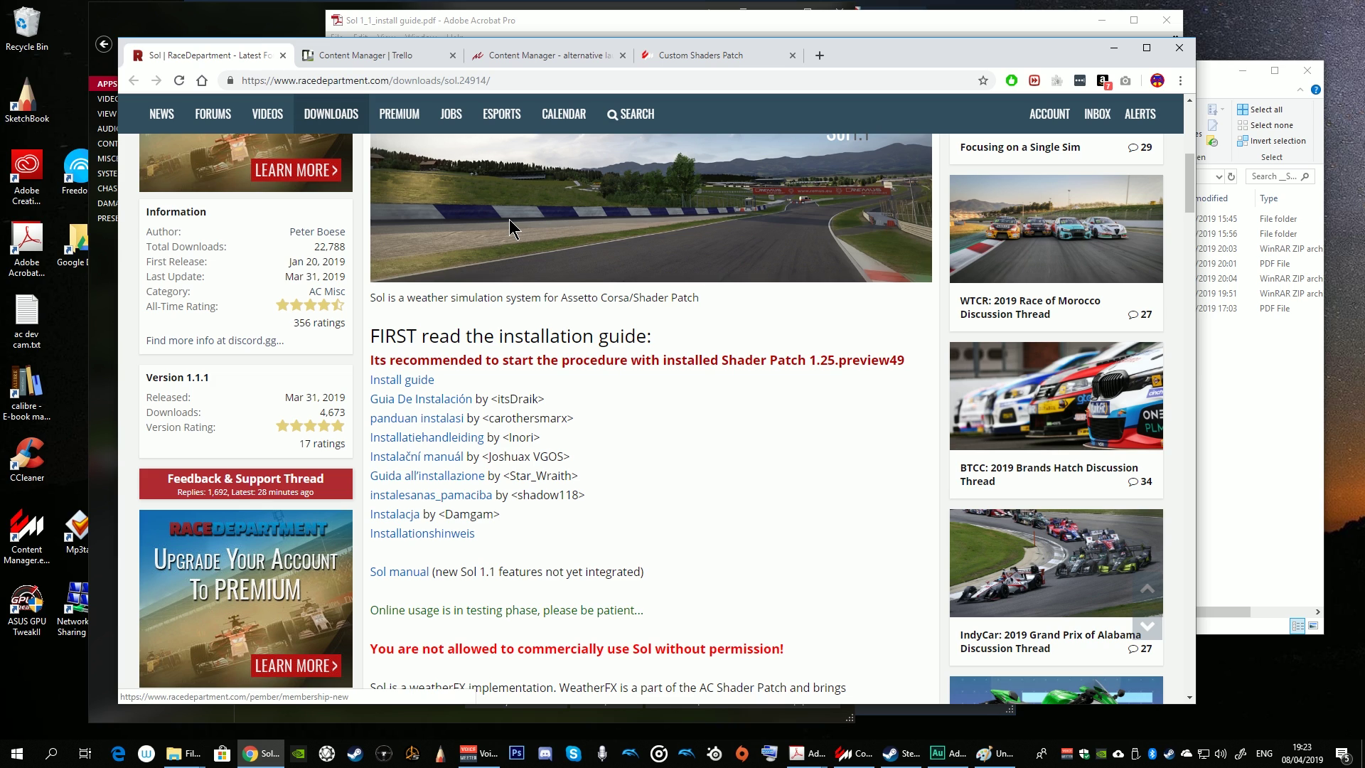
pyautogui.scroll(-2, 634, 349)
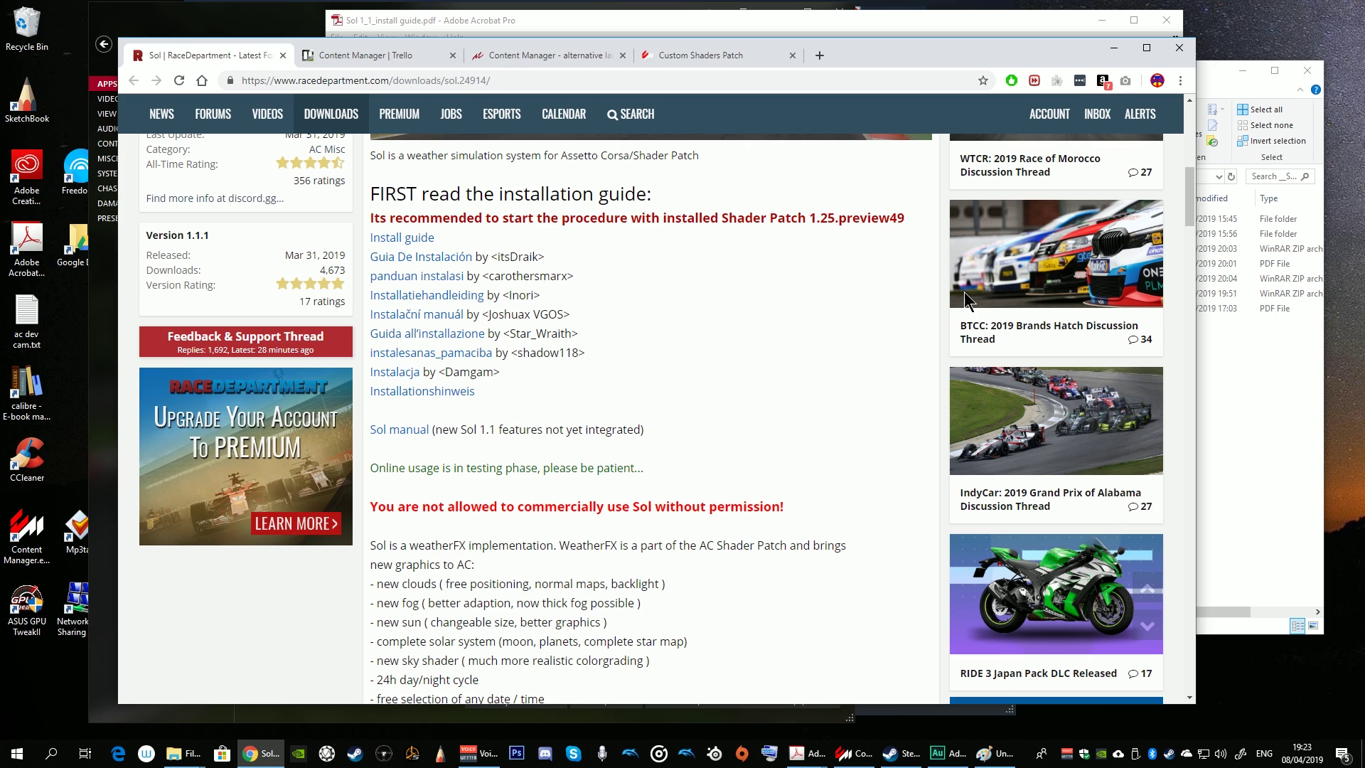
pyautogui.click(1114, 48)
pyautogui.click(1102, 20)
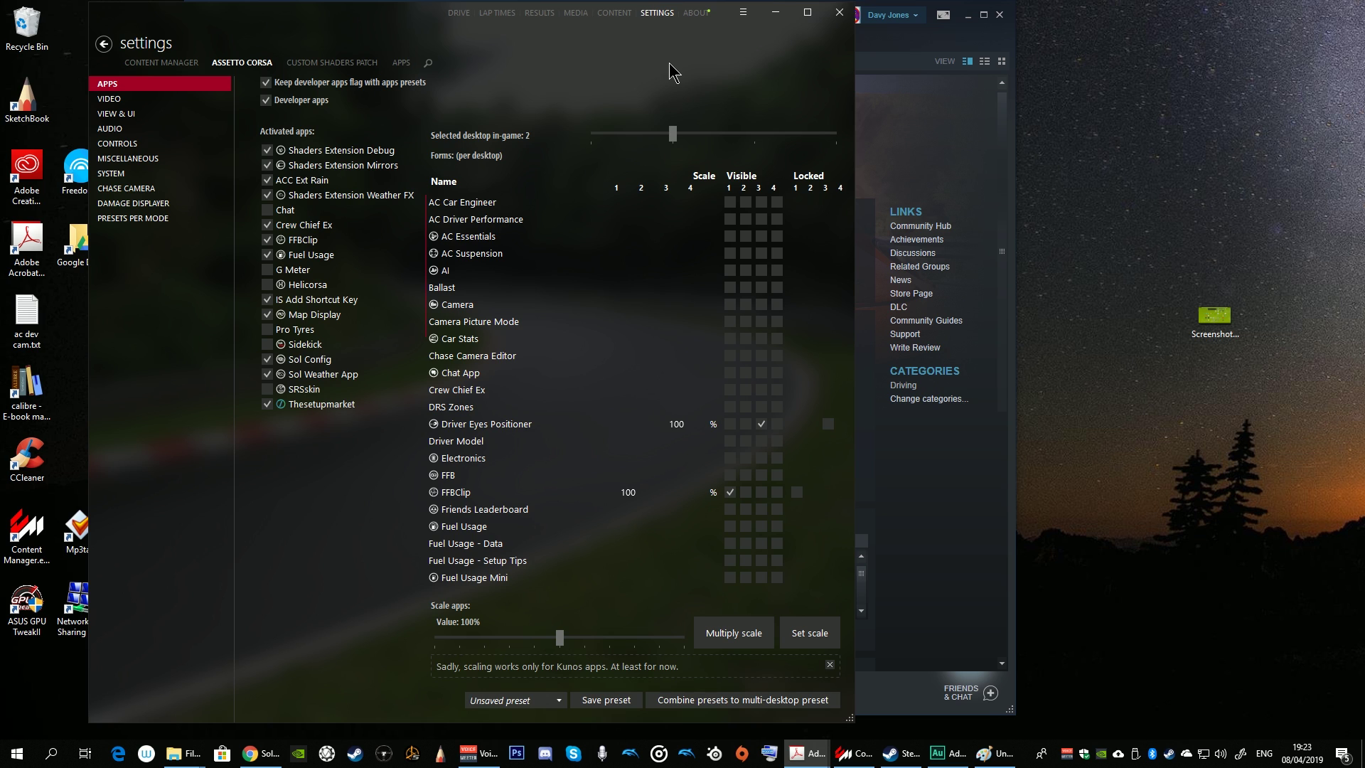
# Review the quick race with Broken Clouds (Sol) weather, then go to the Custom Shaders Patch settings.
pyautogui.click(458, 13)
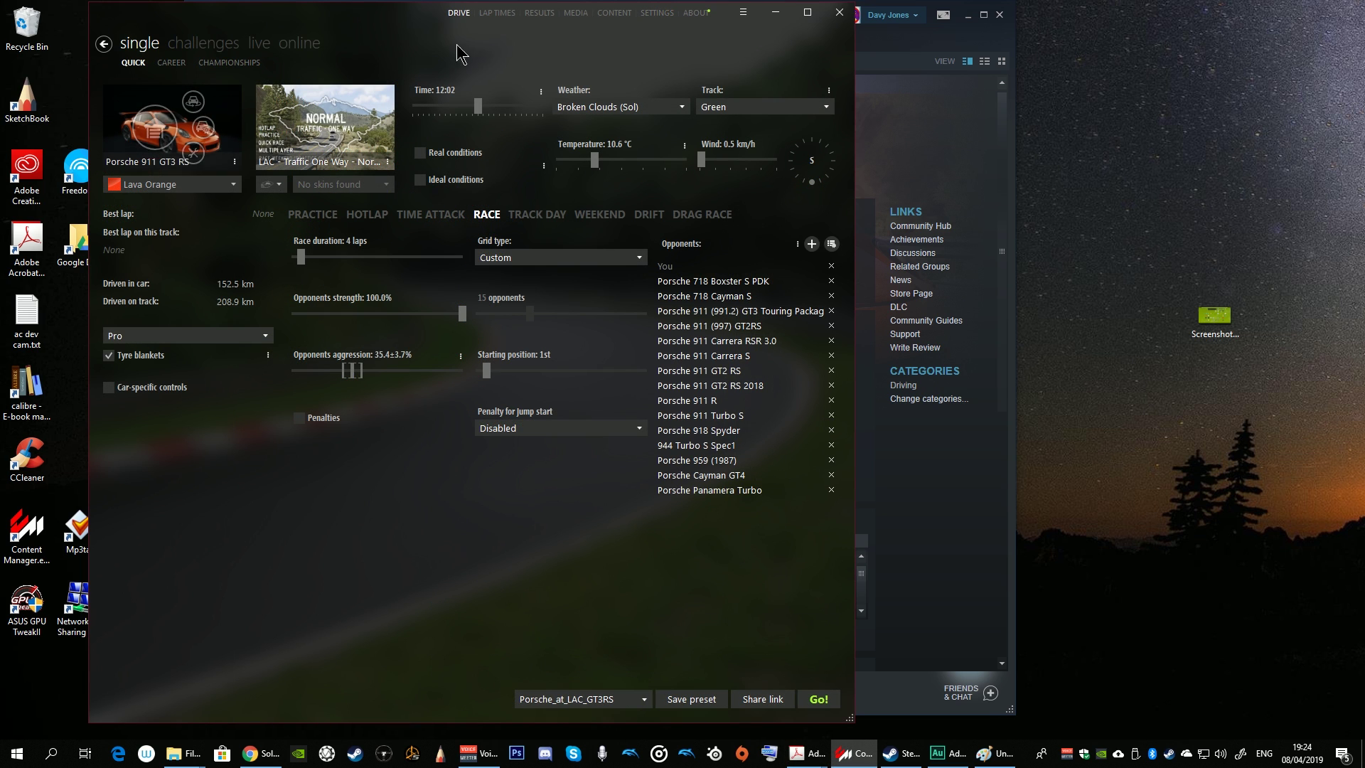
pyautogui.moveTo(302, 131)
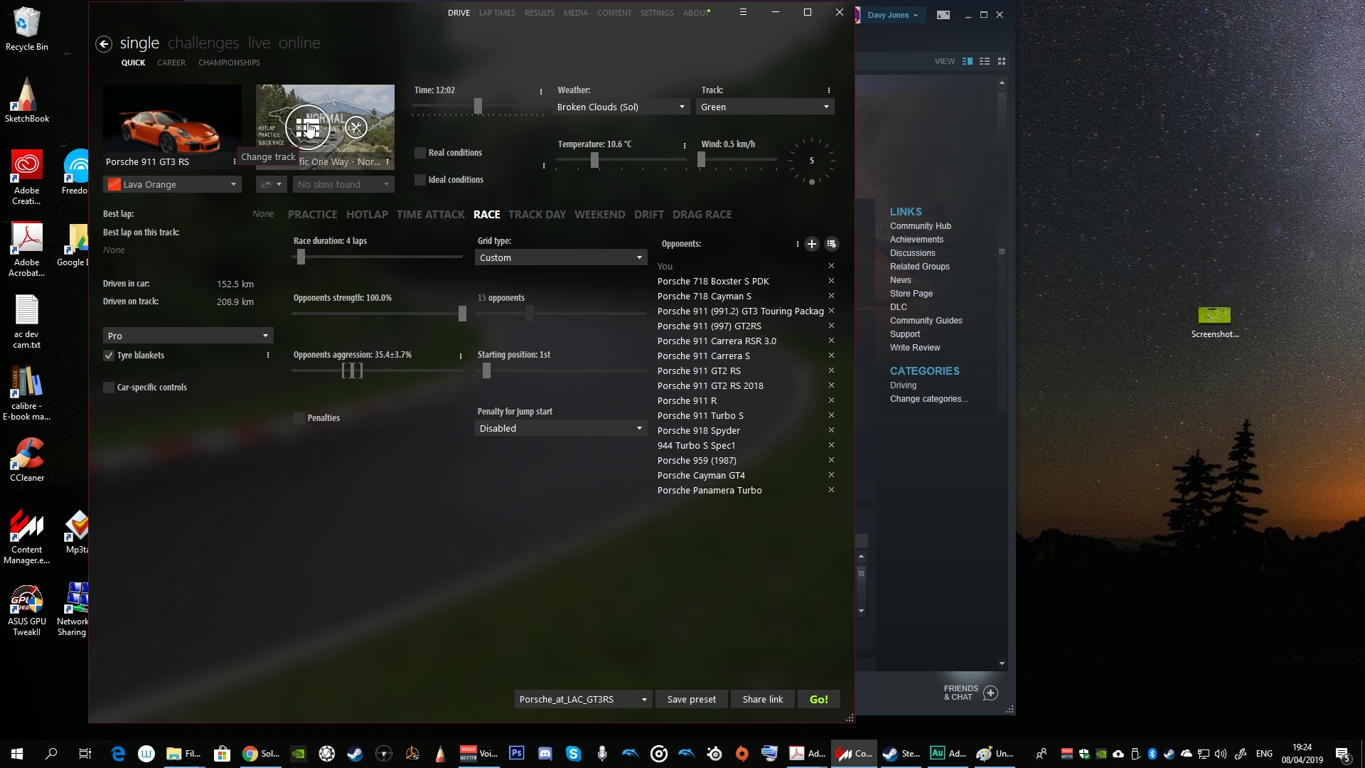
pyautogui.click(657, 13)
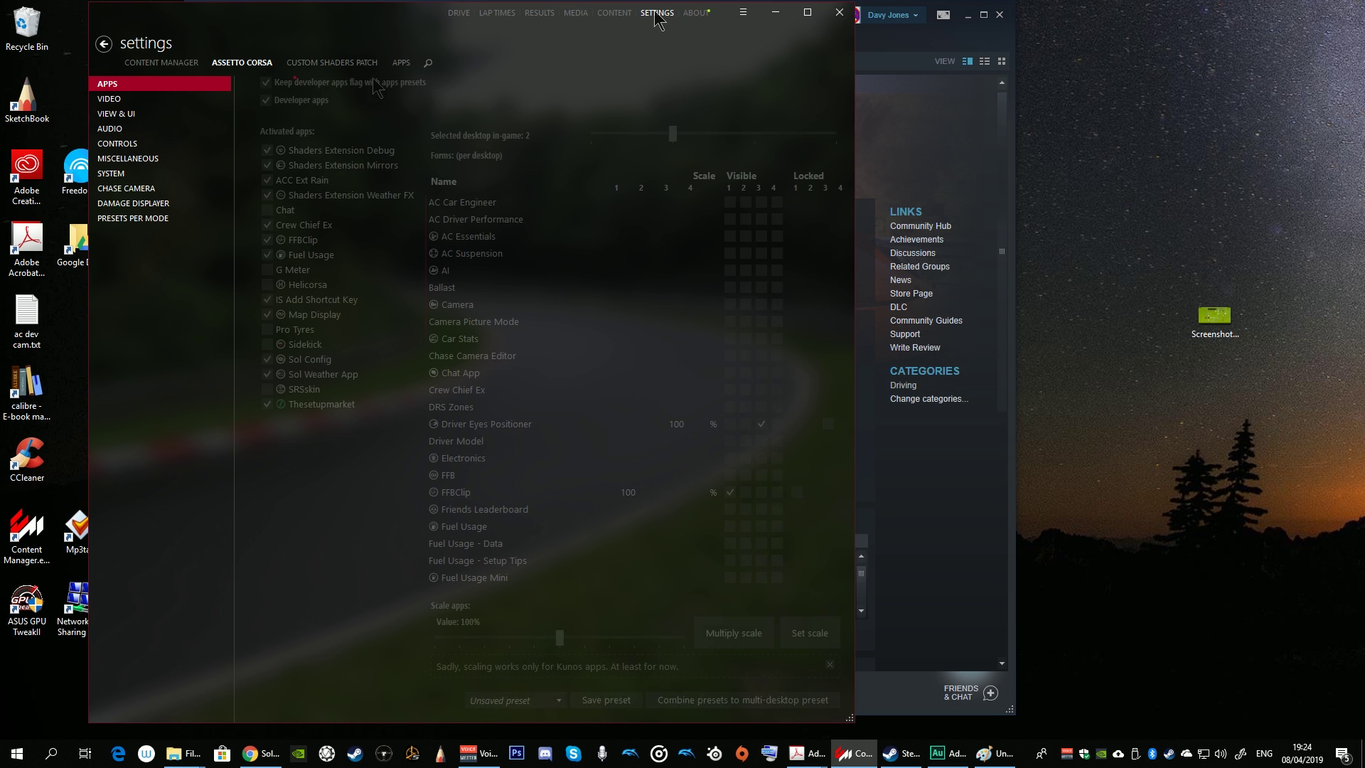
pyautogui.click(352, 62)
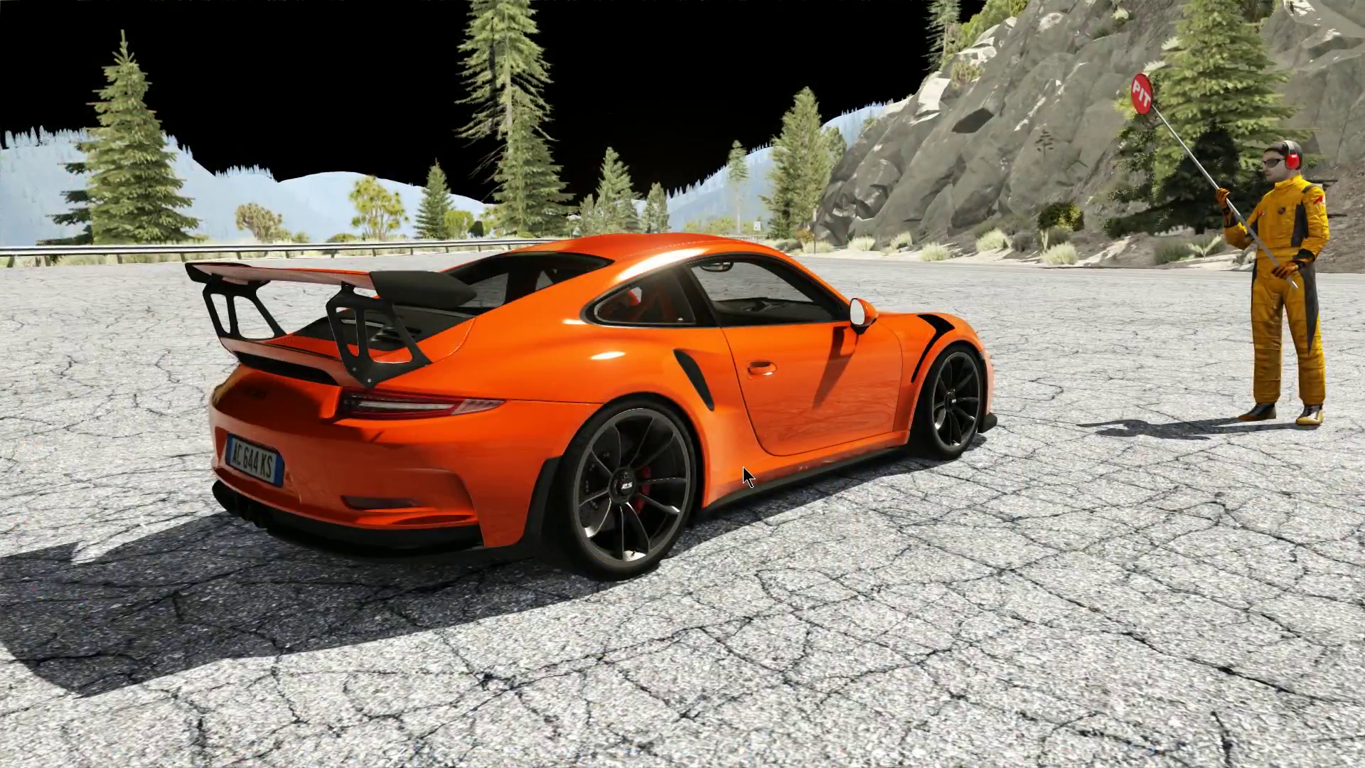
# Orbit the showroom camera around the orange Porsche 911 GT3 RS.
pyautogui.moveTo(743, 466); pyautogui.dragTo(698, 453)
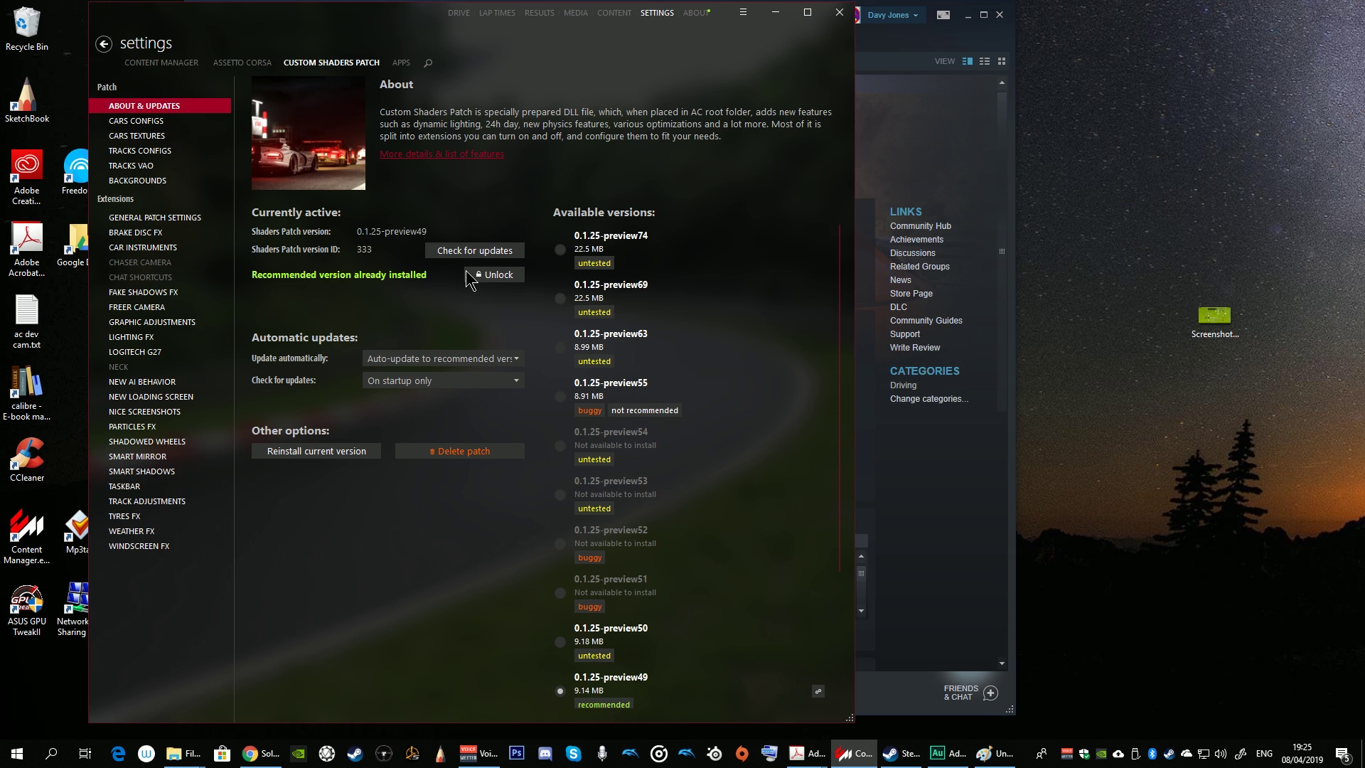
# Unlock the patch version list to confirm 0.1.25-preview49 is recommended, then start the quick race.
pyautogui.click(495, 277)
pyautogui.moveTo(599, 270)
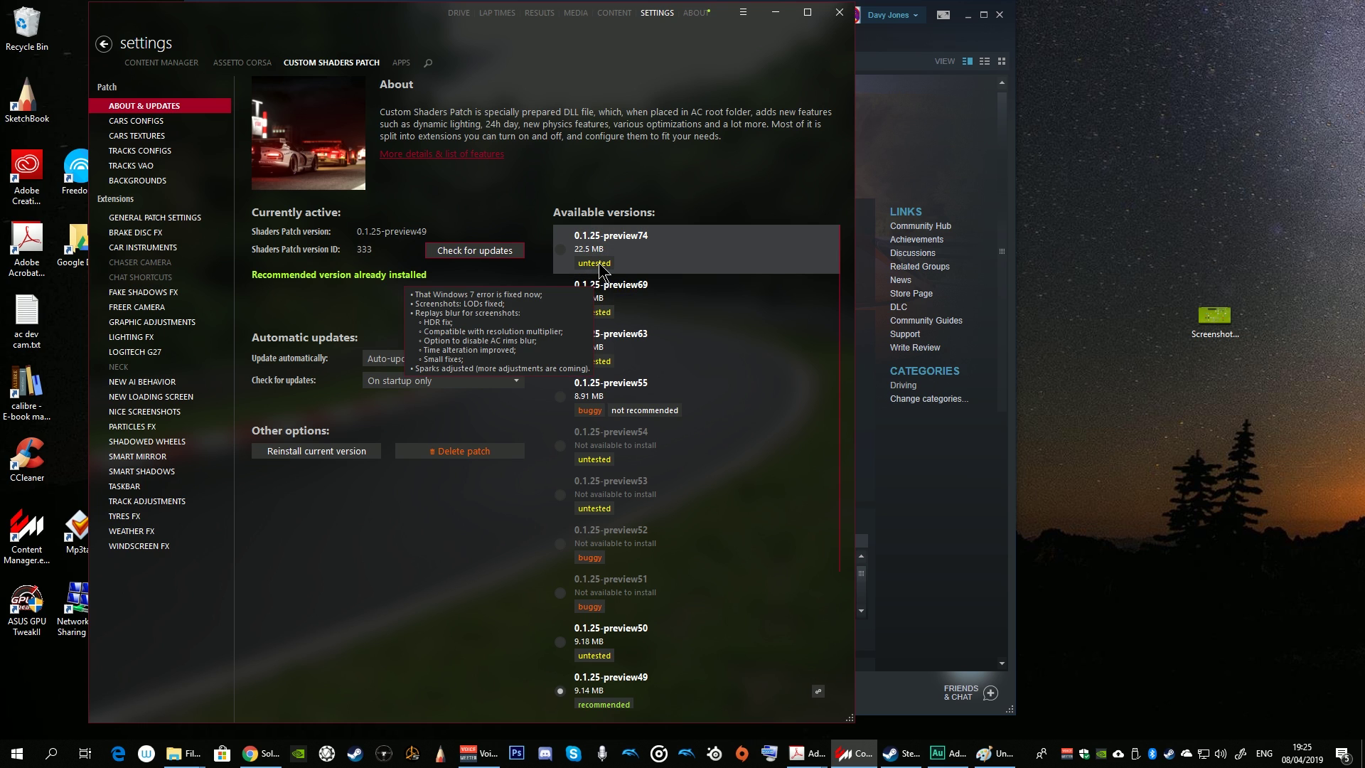
pyautogui.click(458, 13)
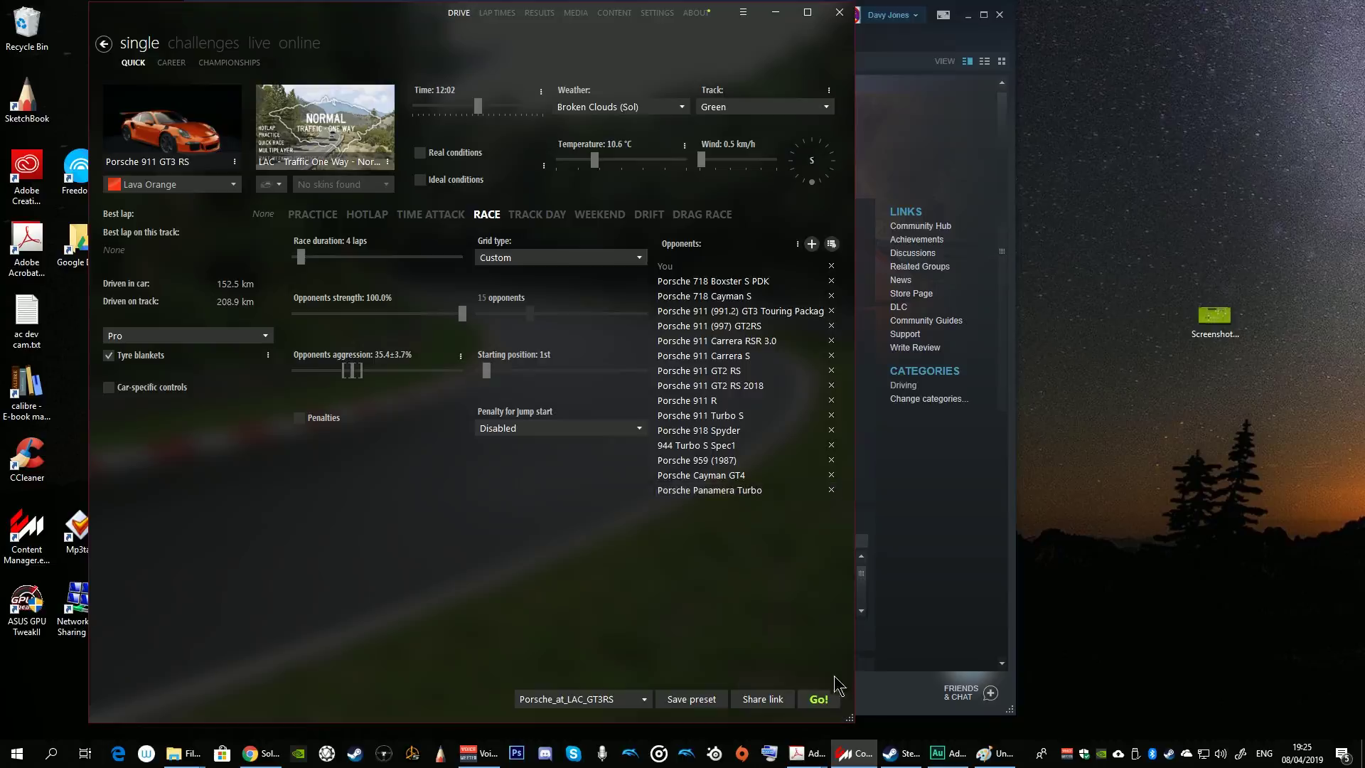
pyautogui.click(820, 698)
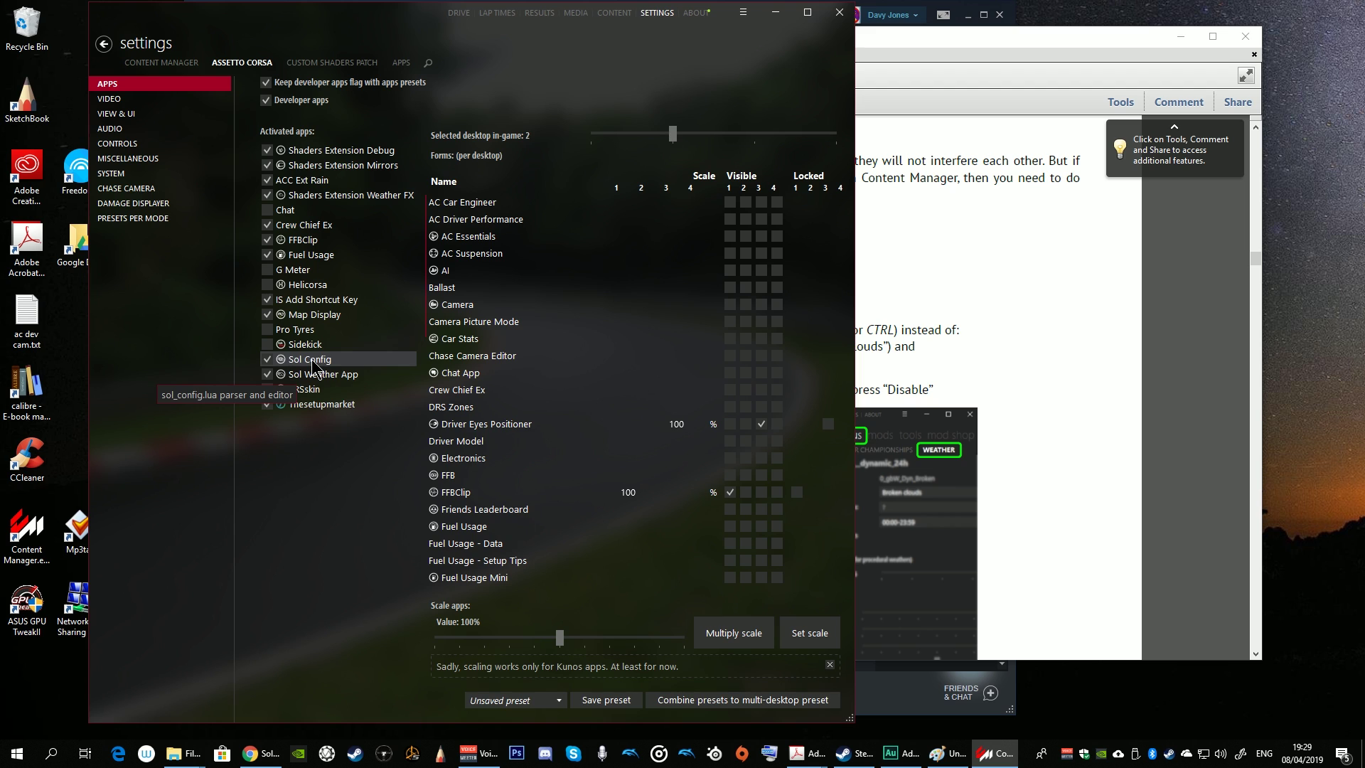
# Show the Sol Weather App settings under Content Manager's apps settings and minimise the PDF manual.
pyautogui.click(177, 70)
pyautogui.click(403, 65)
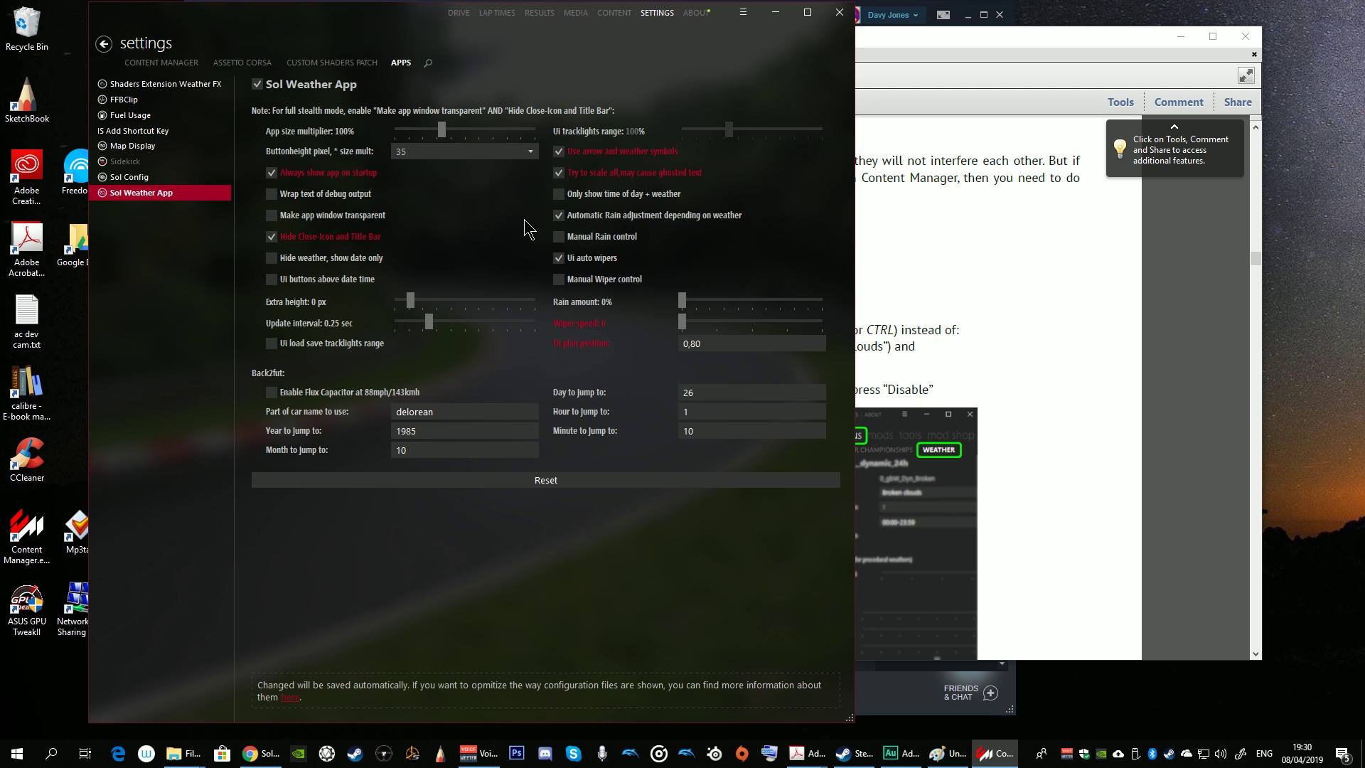
pyautogui.click(954, 763)
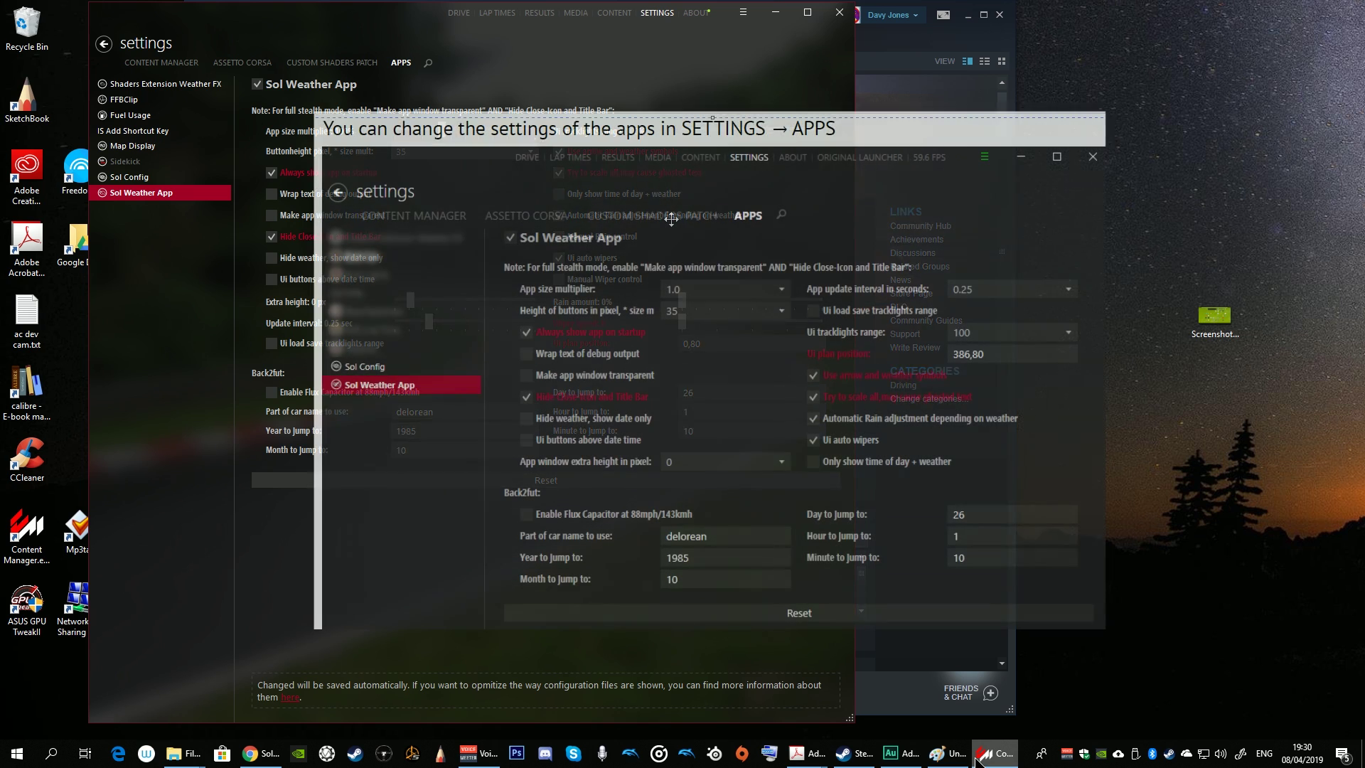